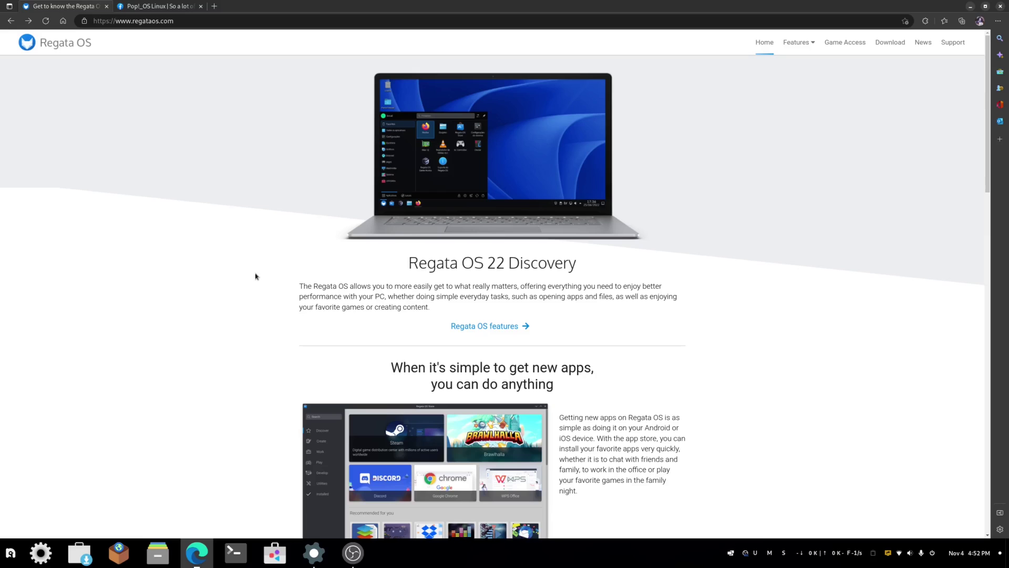
Scroll through the Regata OS website in Edge to read its content
scroll(255, 276, "down", 2)
scroll(255, 276, "down", 2)
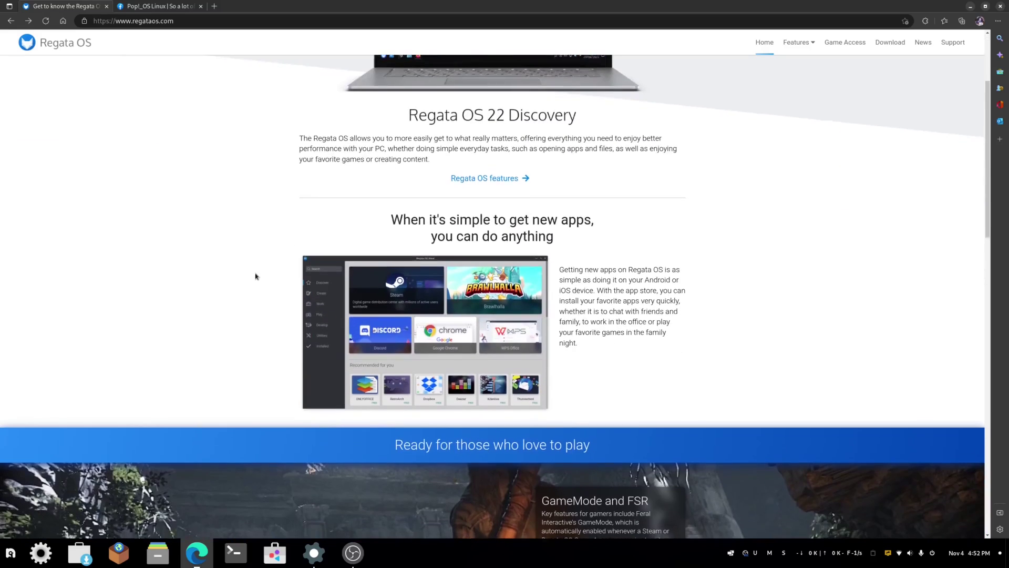
scroll(256, 276, "down", 2)
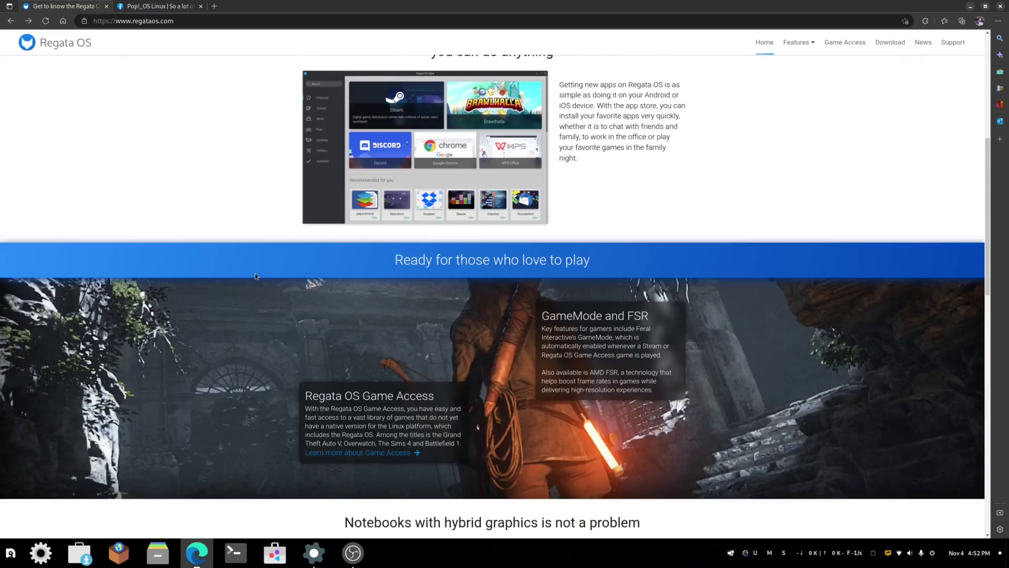
scroll(255, 276, "up", 4)
scroll(256, 276, "down", 2)
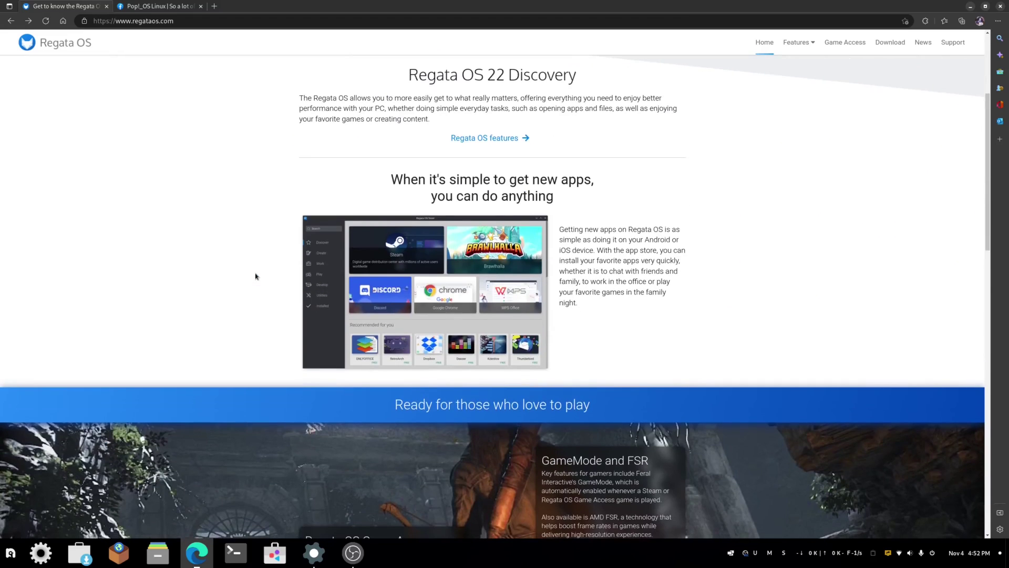
scroll(256, 276, "down", 2)
scroll(255, 276, "down", 2)
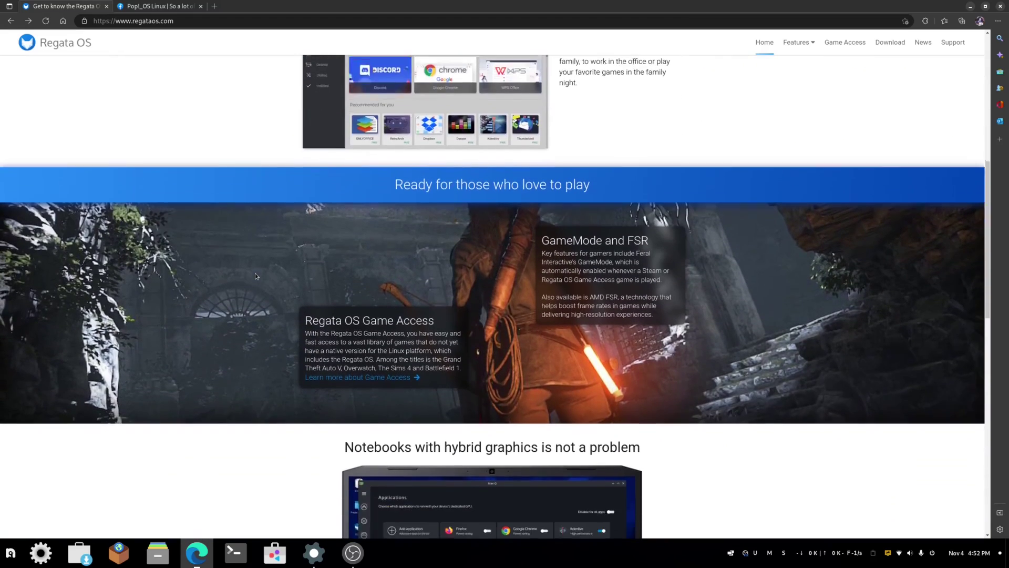
scroll(256, 276, "down", 3)
scroll(256, 275, "down", 1)
scroll(255, 276, "down", 2)
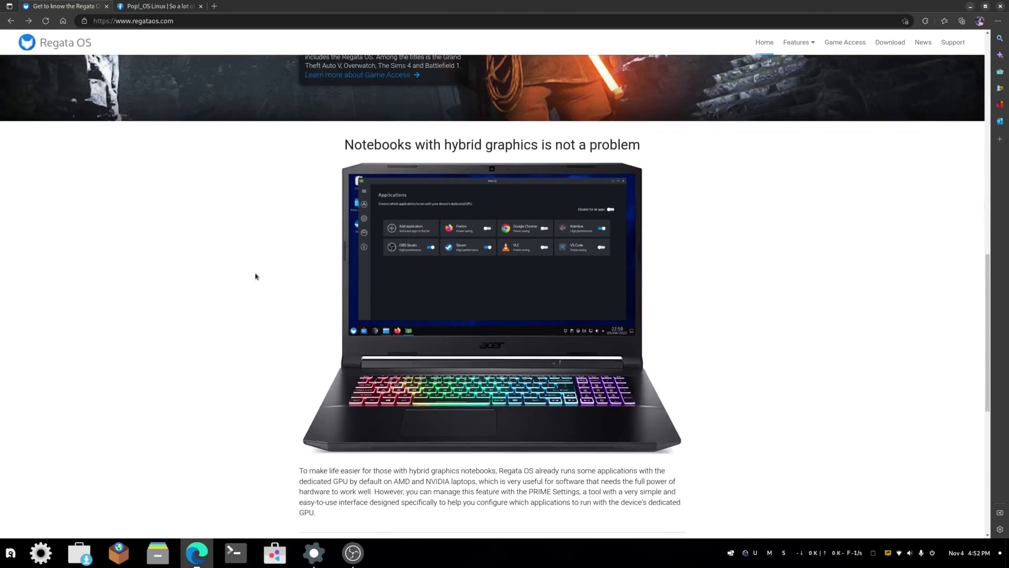
scroll(255, 276, "down", 1)
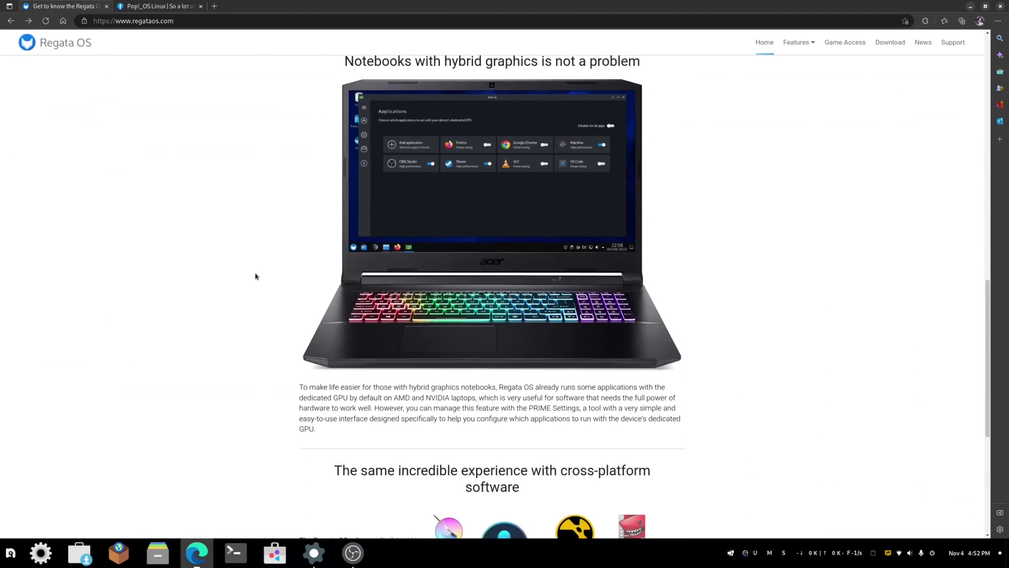
scroll(256, 276, "down", 2)
scroll(256, 276, "down", 1)
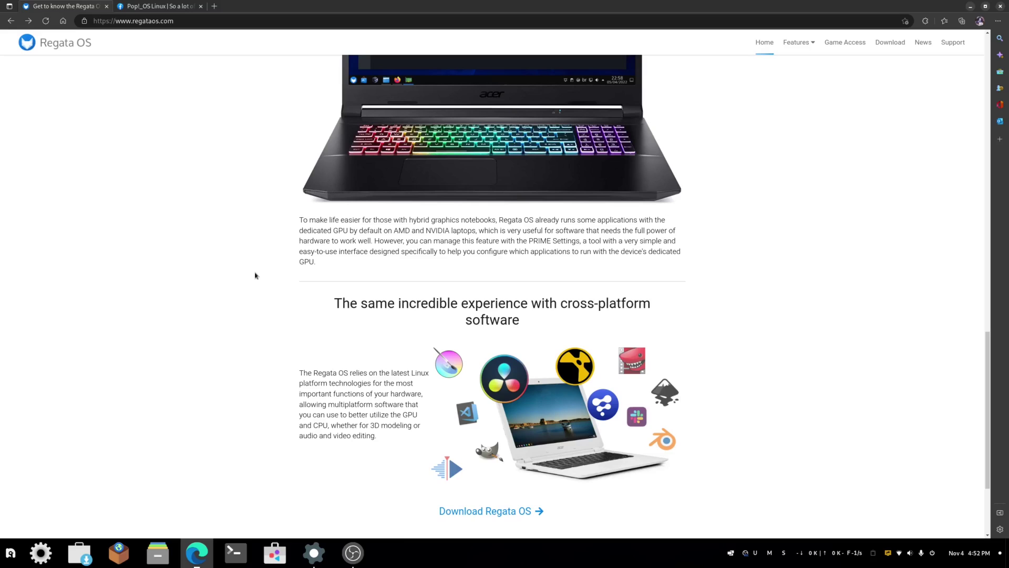
scroll(254, 275, "down", 1)
scroll(254, 273, "down", 1)
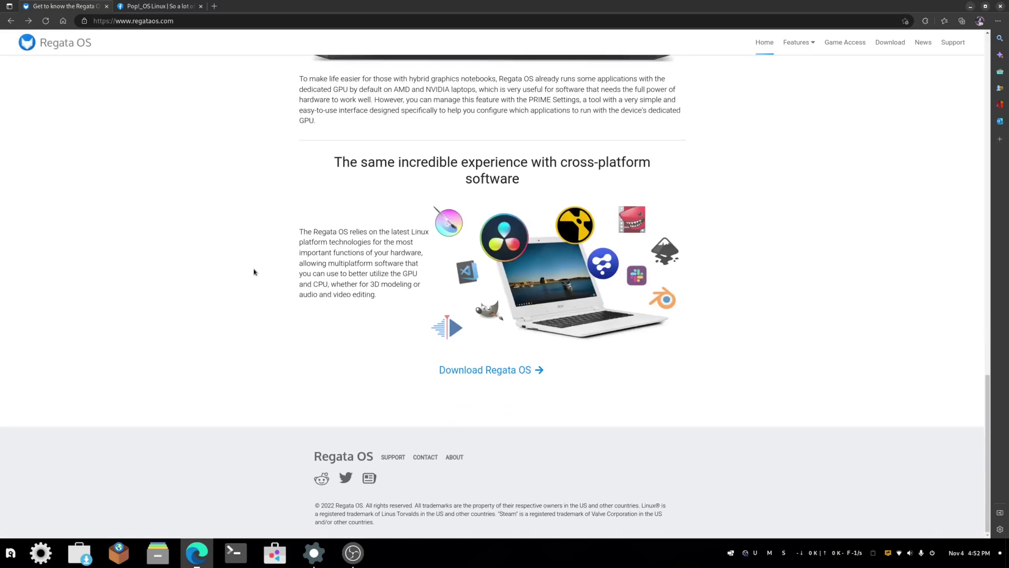
scroll(254, 273, "up", 3)
scroll(253, 272, "up", 1)
scroll(254, 272, "up", 2)
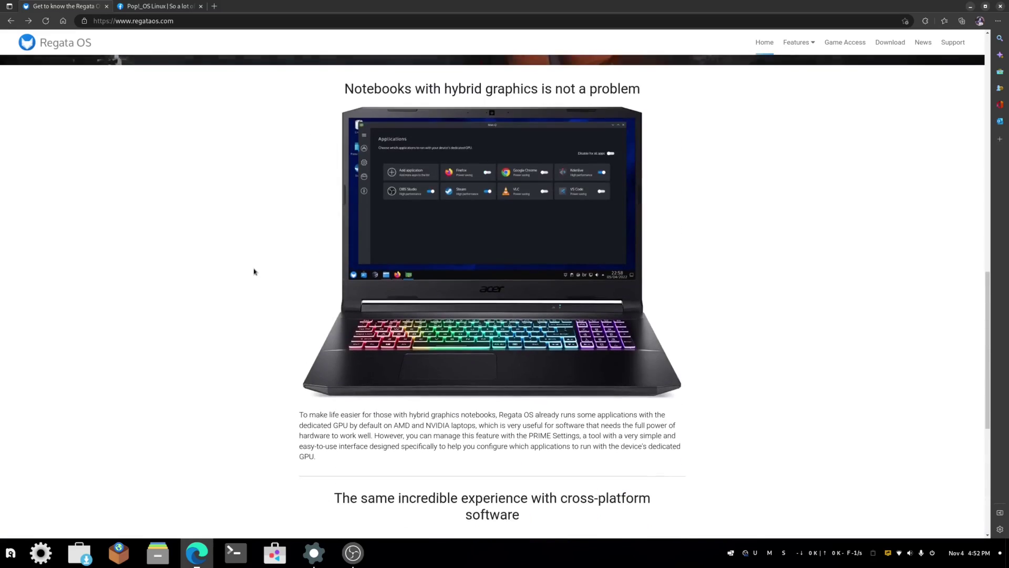
scroll(253, 271, "up", 2)
scroll(253, 272, "up", 3)
scroll(254, 272, "up", 1)
scroll(254, 271, "up", 3)
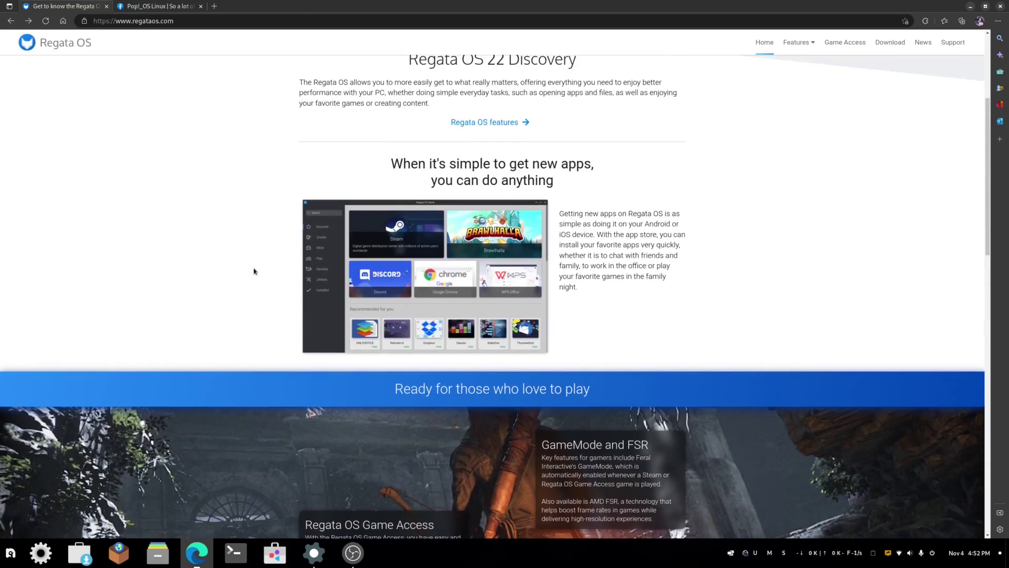
scroll(254, 272, "up", 3)
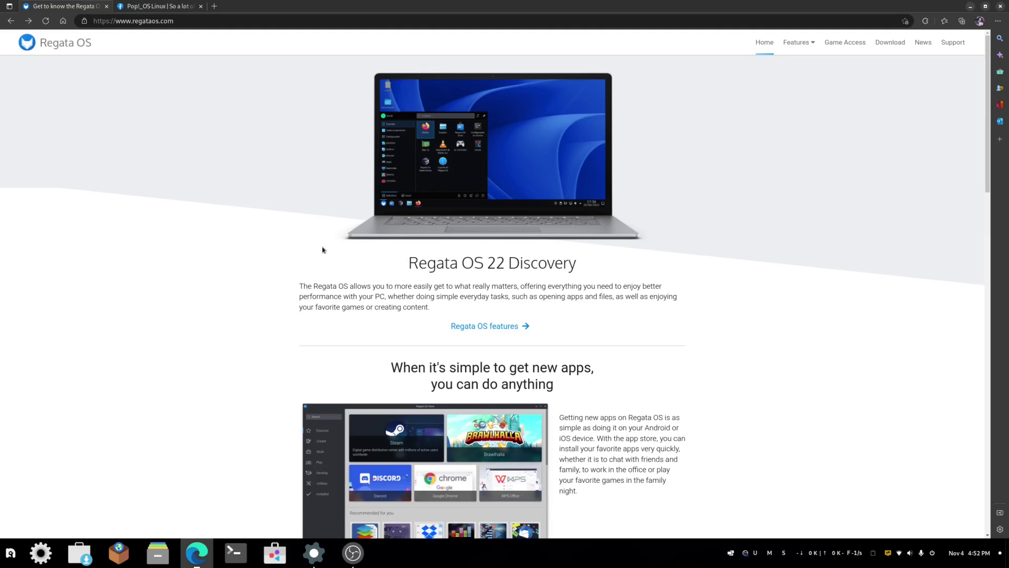
scroll(323, 249, "down", 1)
scroll(322, 249, "down", 1)
scroll(321, 247, "down", 1)
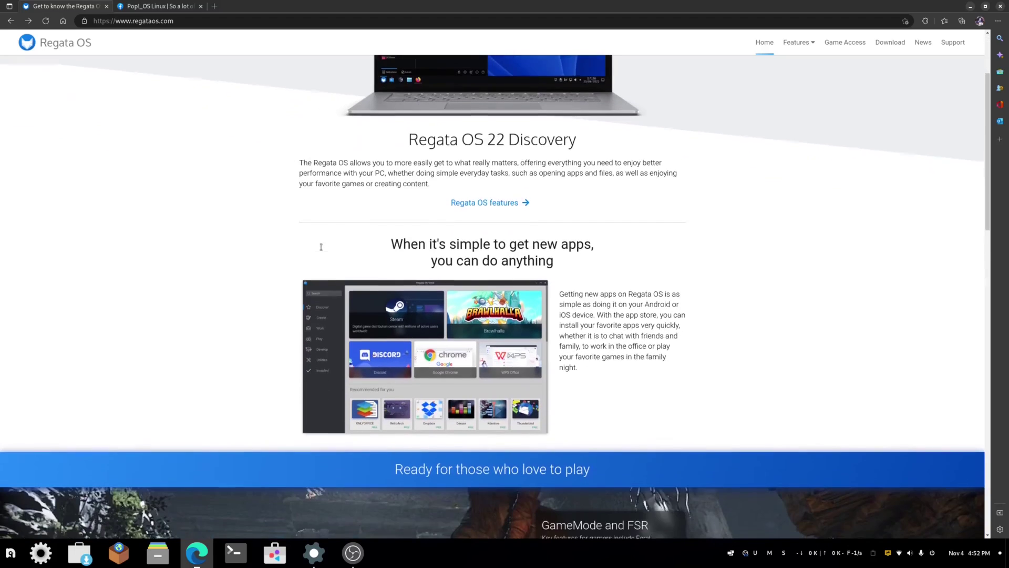
scroll(321, 247, "down", 1)
scroll(322, 249, "up", 1)
scroll(322, 249, "up", 2)
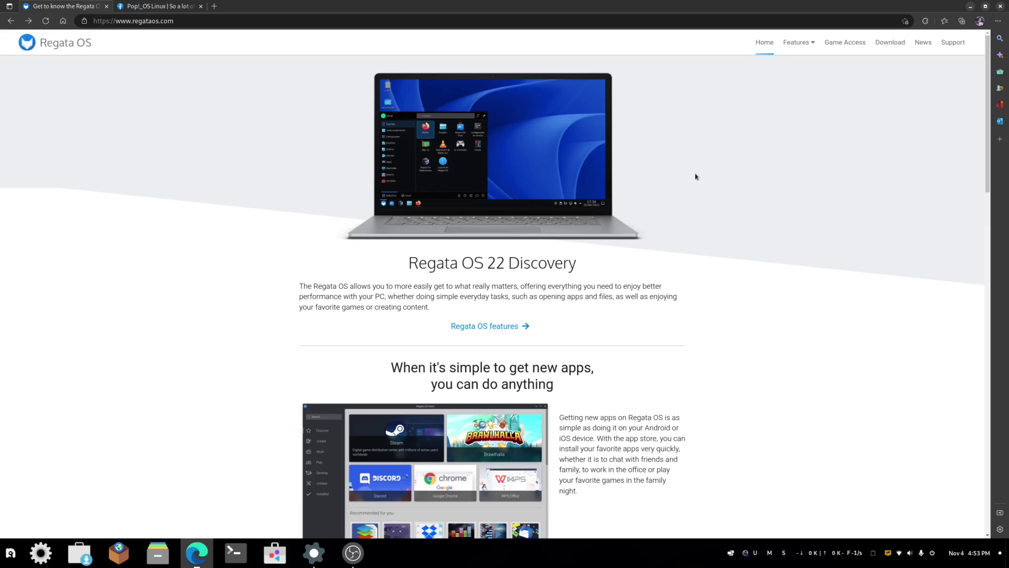
Open the Regata OS Download page, review the download mirrors, then close that popup
left_click(889, 51)
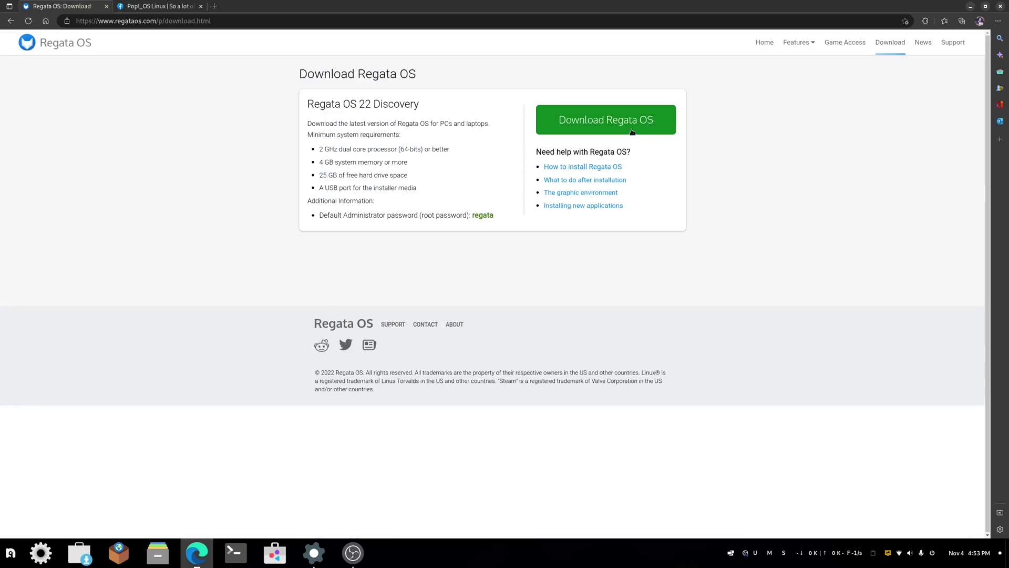
left_click(632, 131)
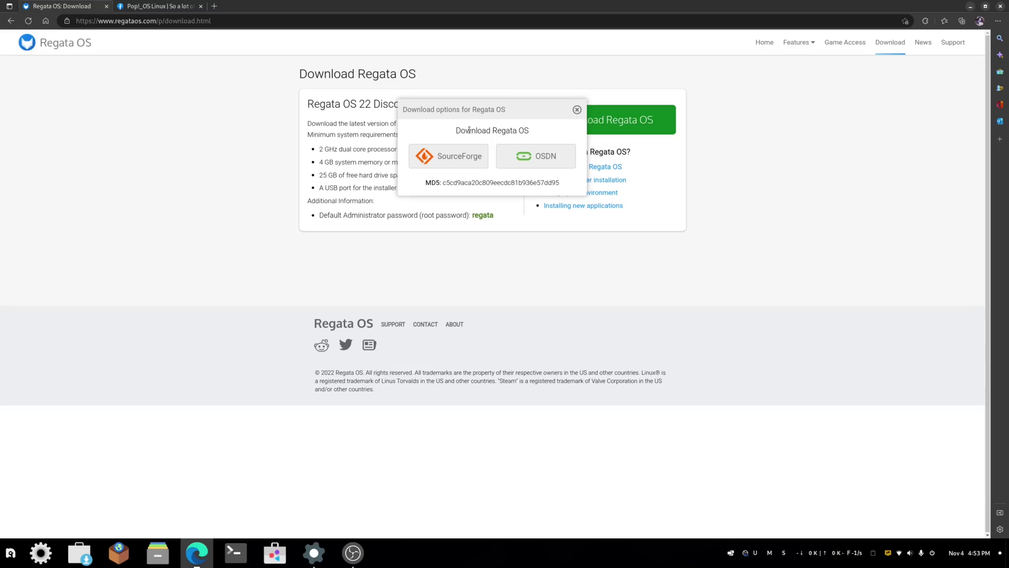
left_click(578, 110)
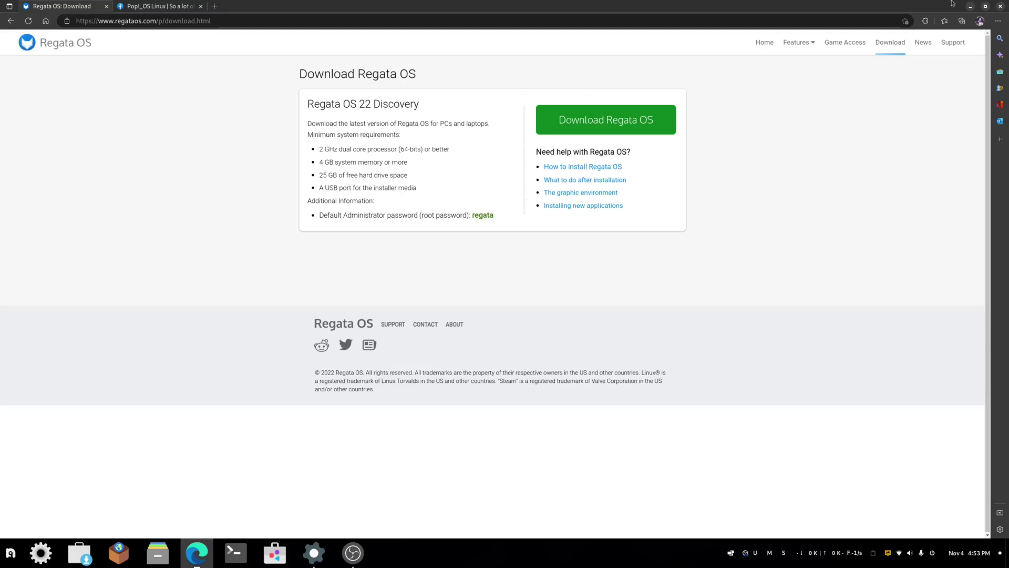
Minimize Edge to reveal the Regata OS live desktop and installer shortcut
left_click(970, 6)
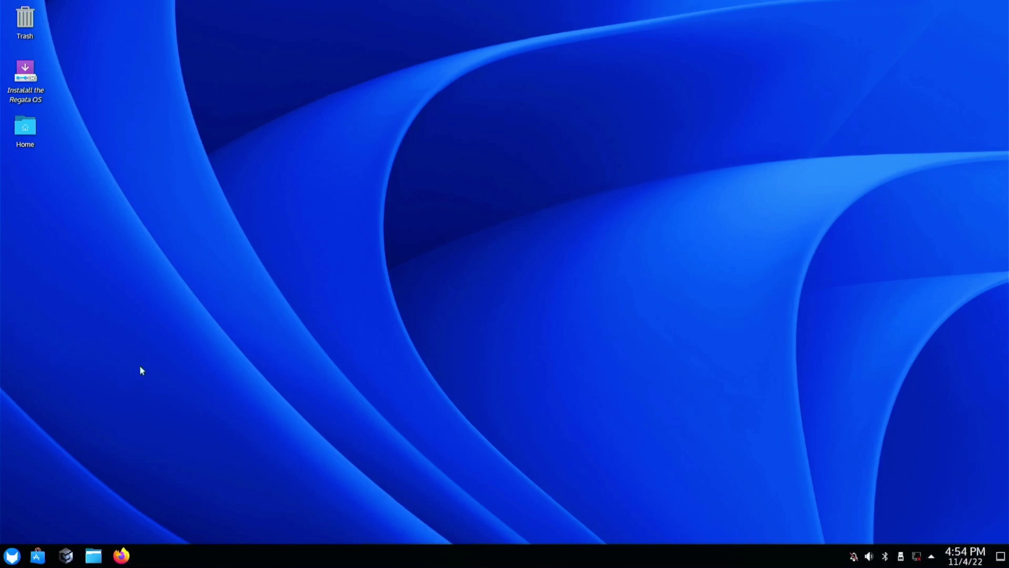
Open the Application Launcher to show Steam and Regata OS Game Access under Games
left_click(12, 554)
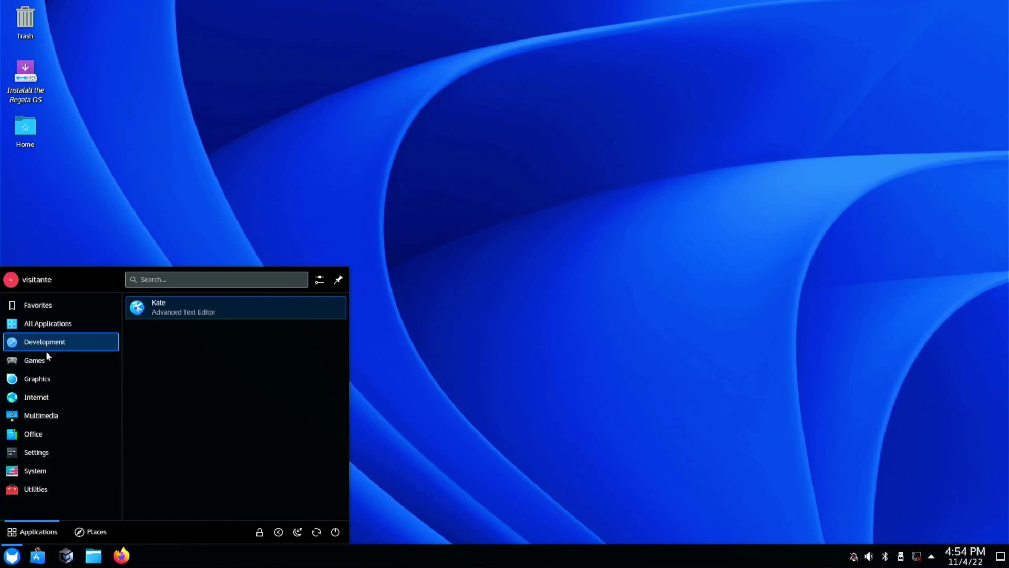
mouse_move(34, 359)
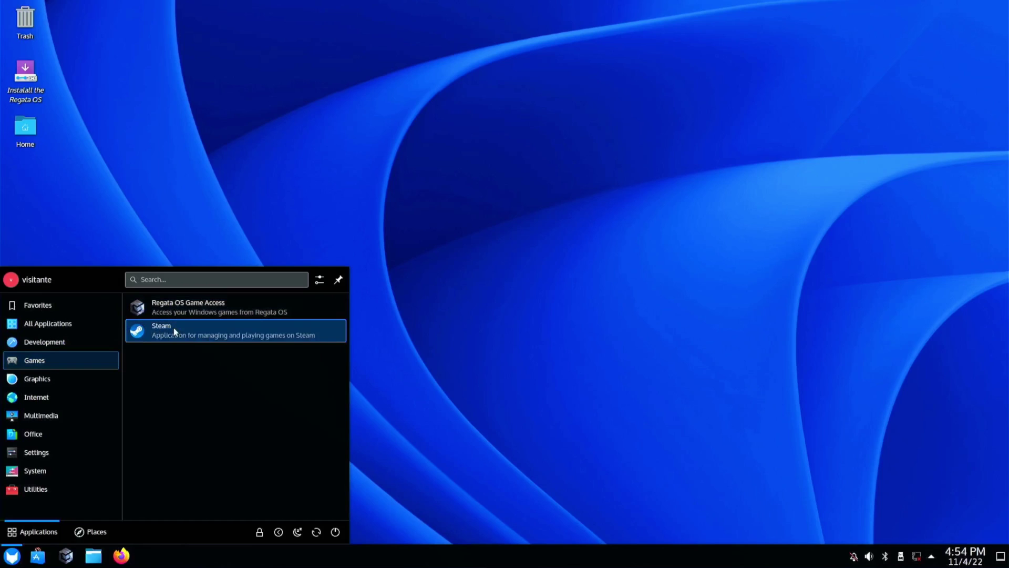
Close the launcher and launch the 'Install the Regata OS' desktop shortcut
left_click(166, 151)
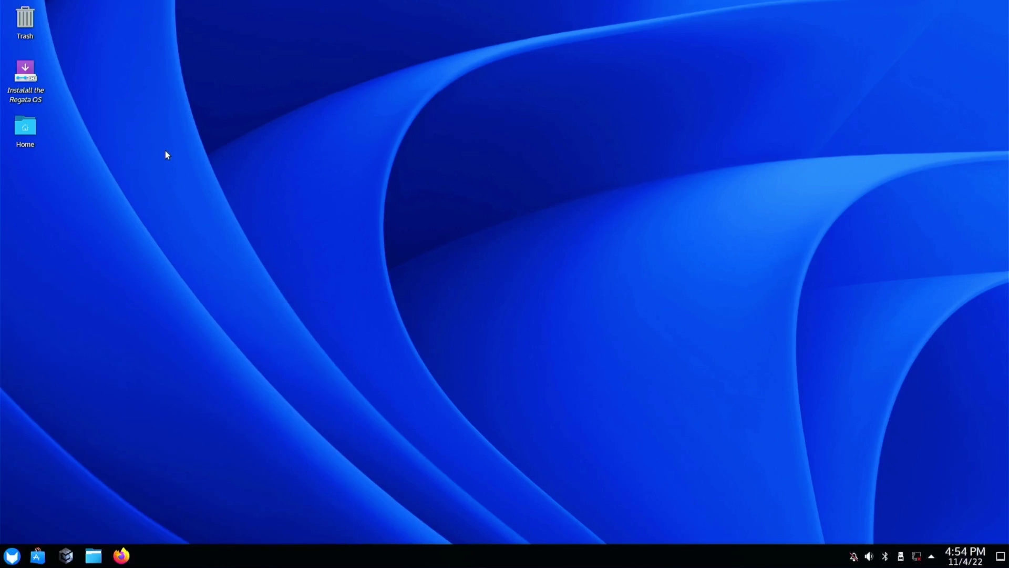
left_click(29, 93)
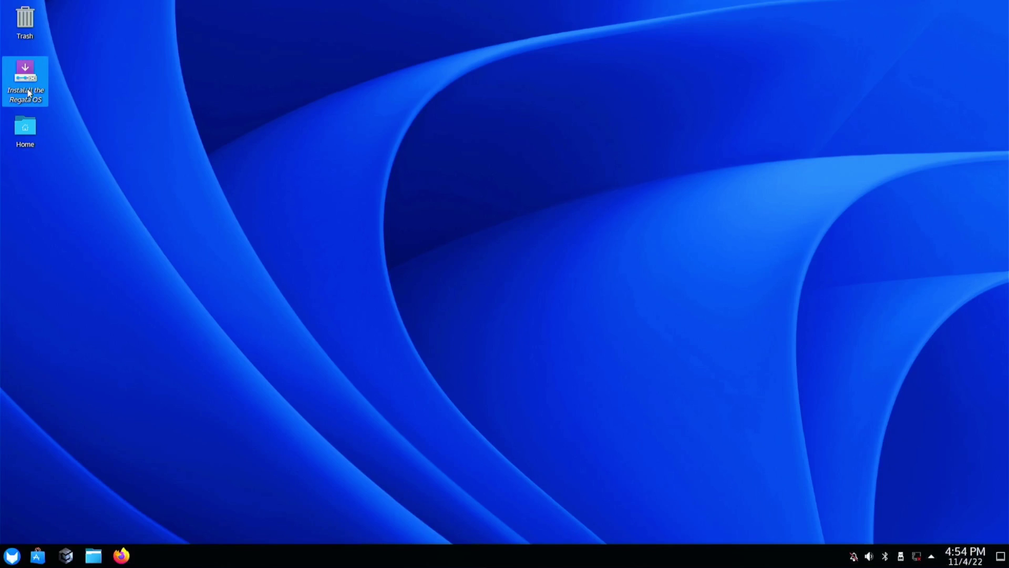
left_click(28, 93)
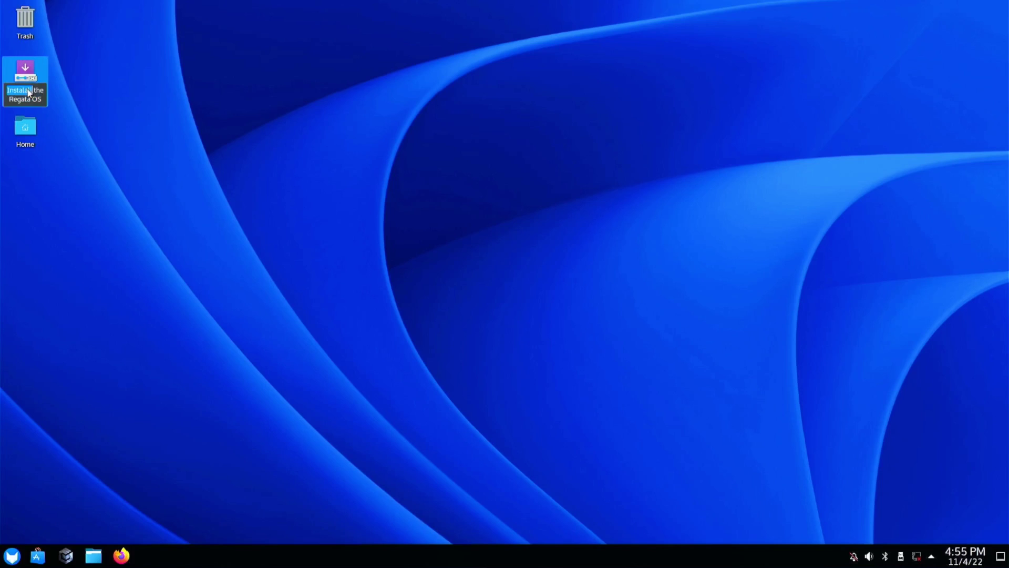
double_click(29, 75)
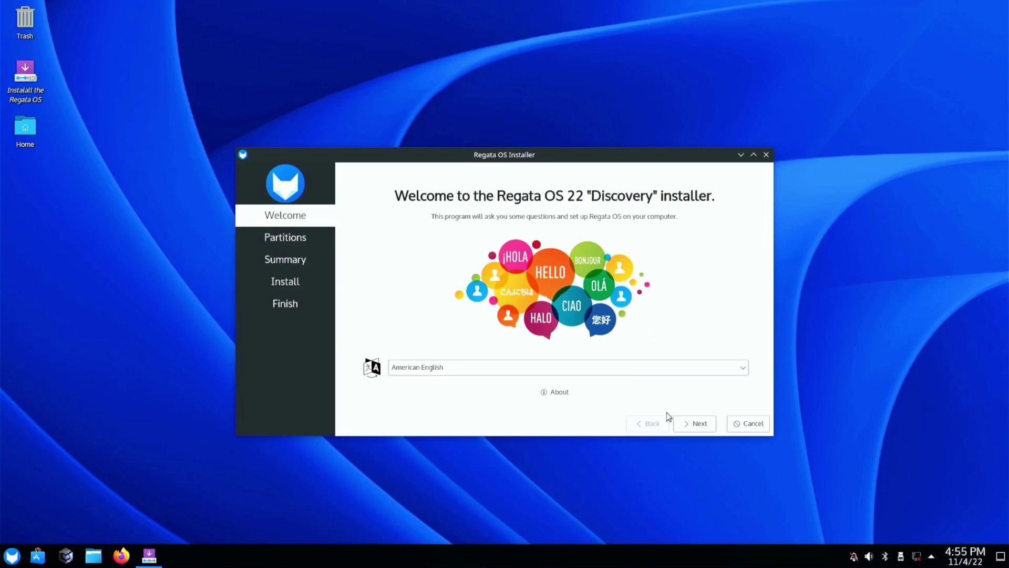
Choose Erase disk for the PNY 500GB SSD and confirm Install now
left_click(694, 423)
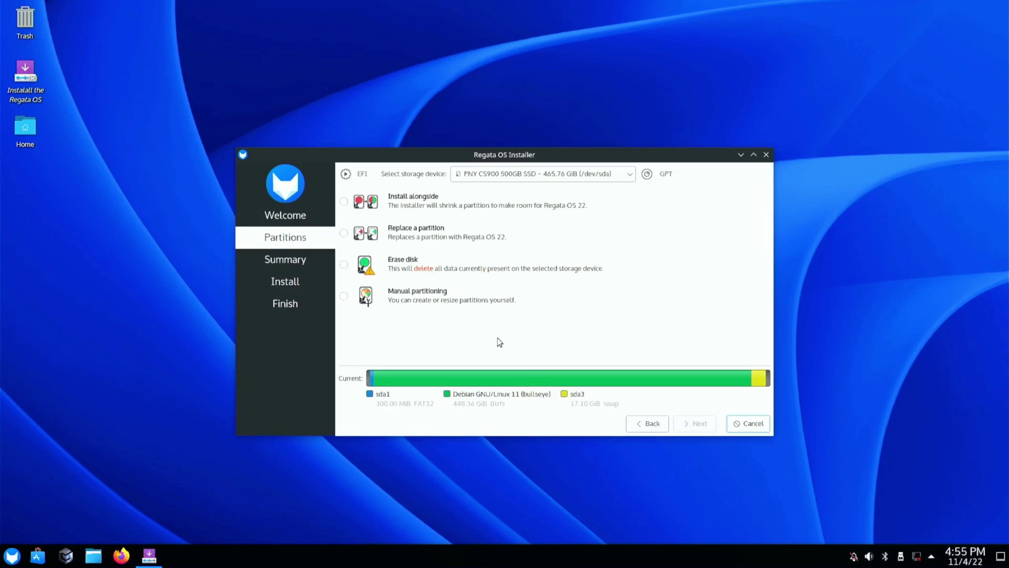
left_click(346, 272)
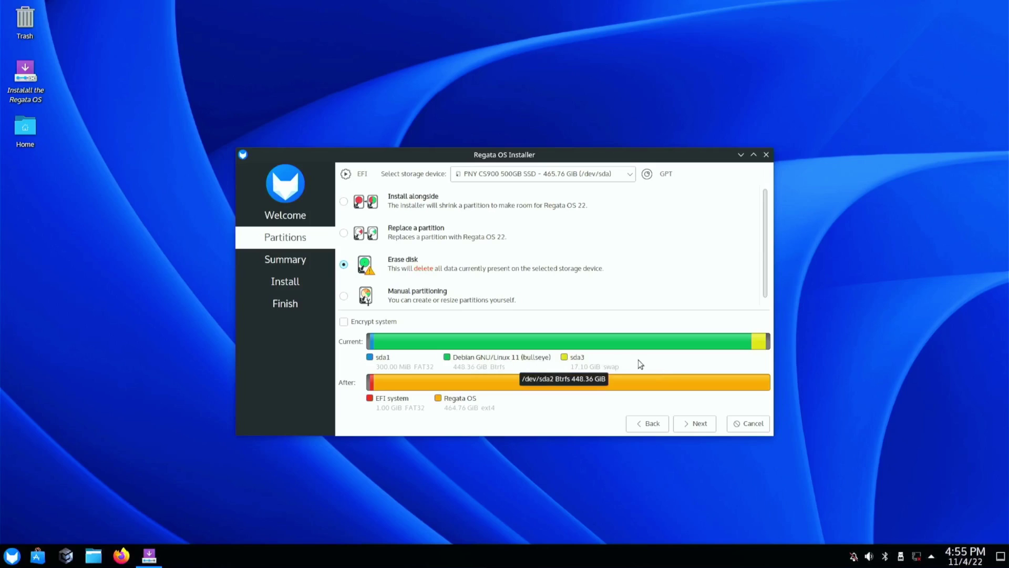
left_click(710, 425)
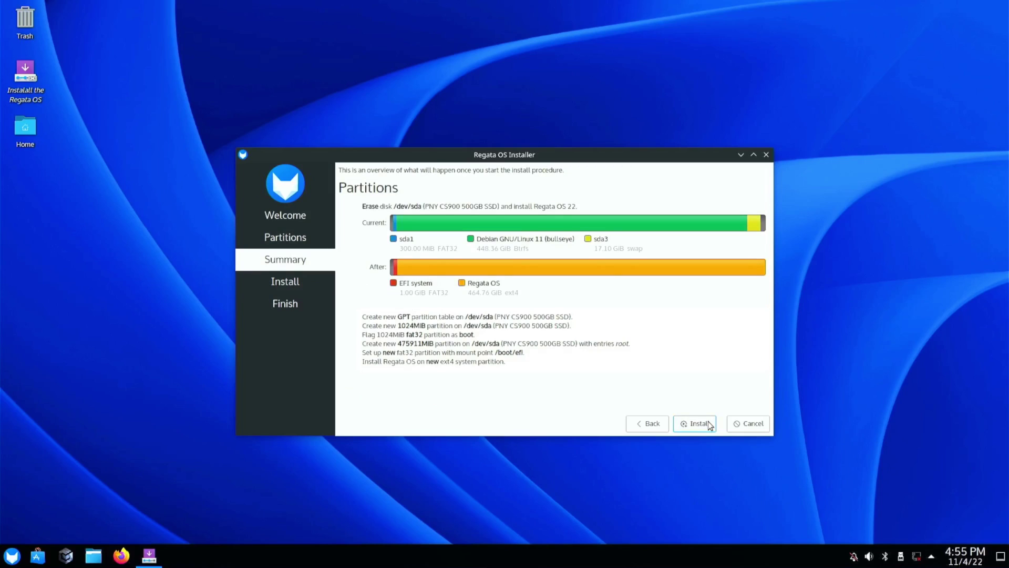
left_click(710, 424)
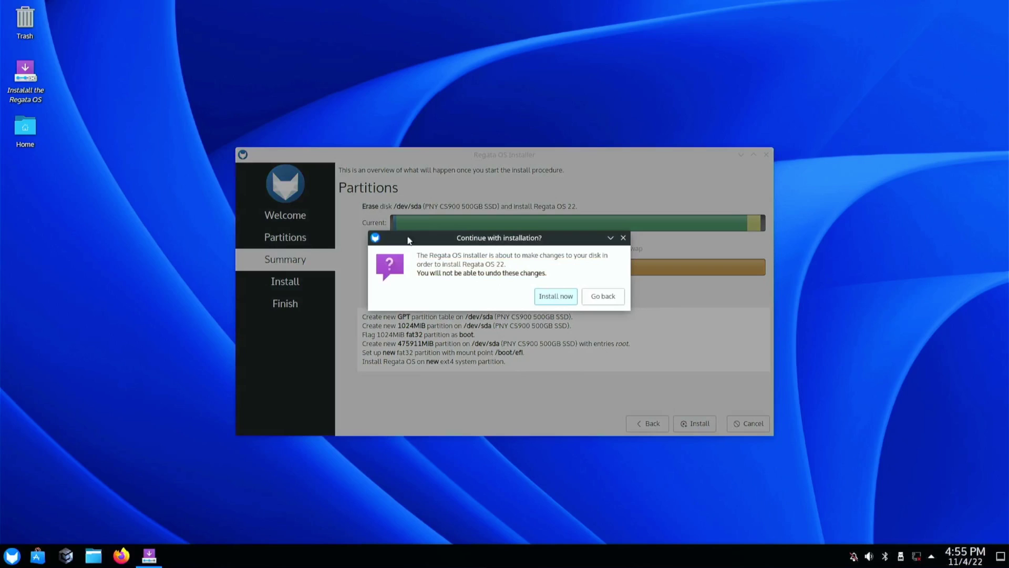
left_click(541, 298)
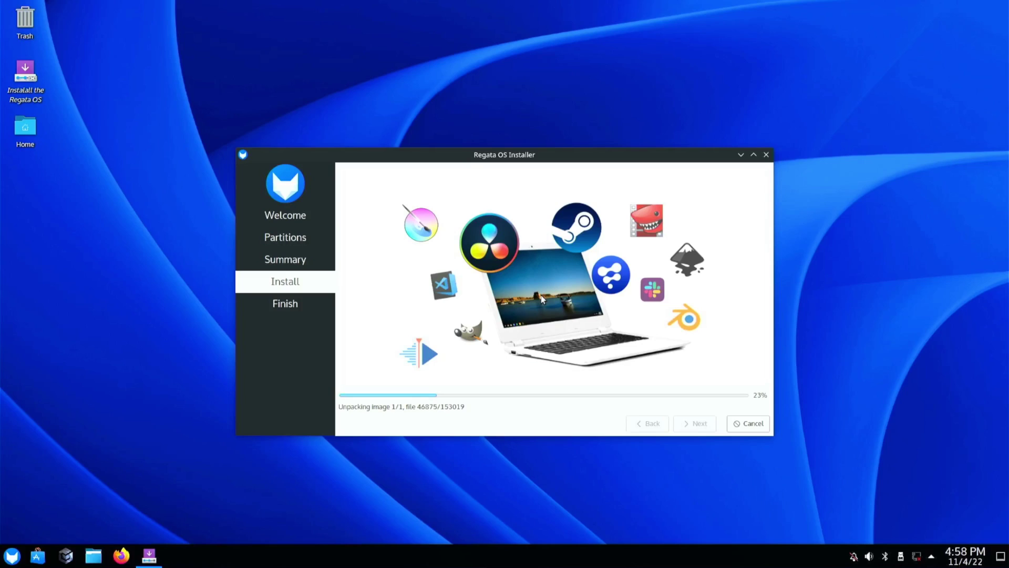
Launch Regata OS Store from the taskbar during installation
left_click(31, 561)
Open the Application Launcher and browse the System category apps
left_click(12, 557)
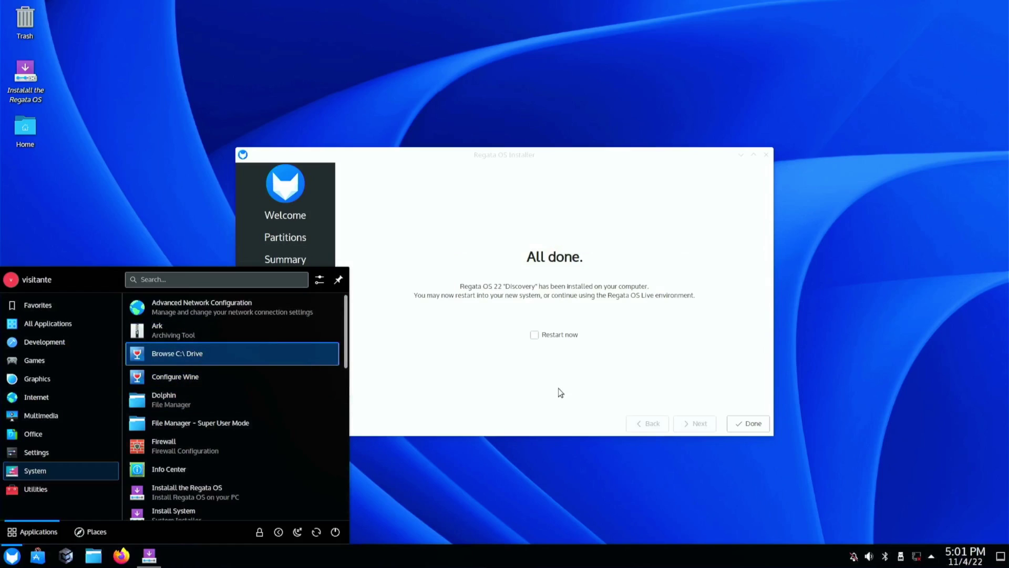
Tick Restart now on the All done page and finish the installer
left_click(535, 334)
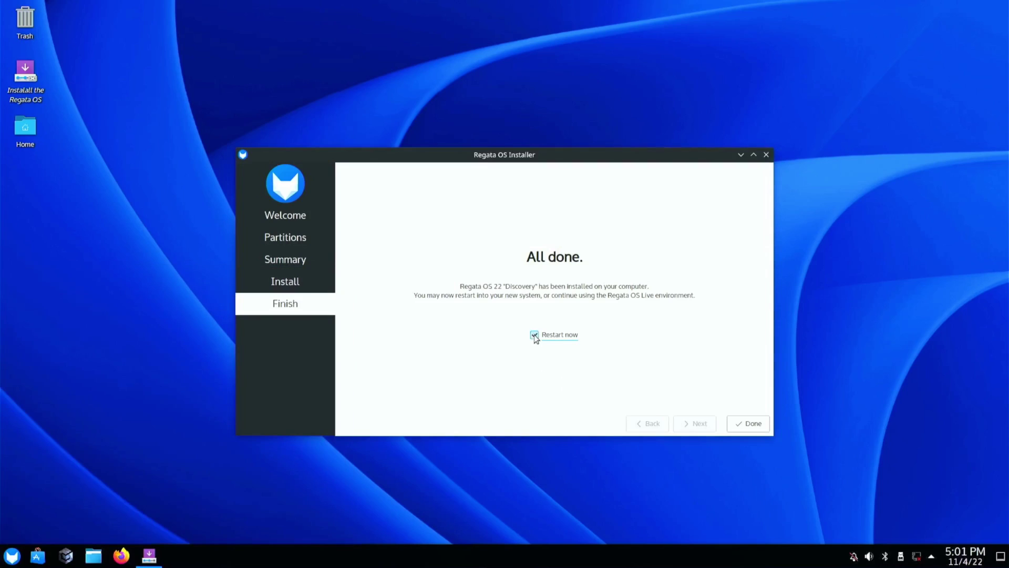
left_click(767, 424)
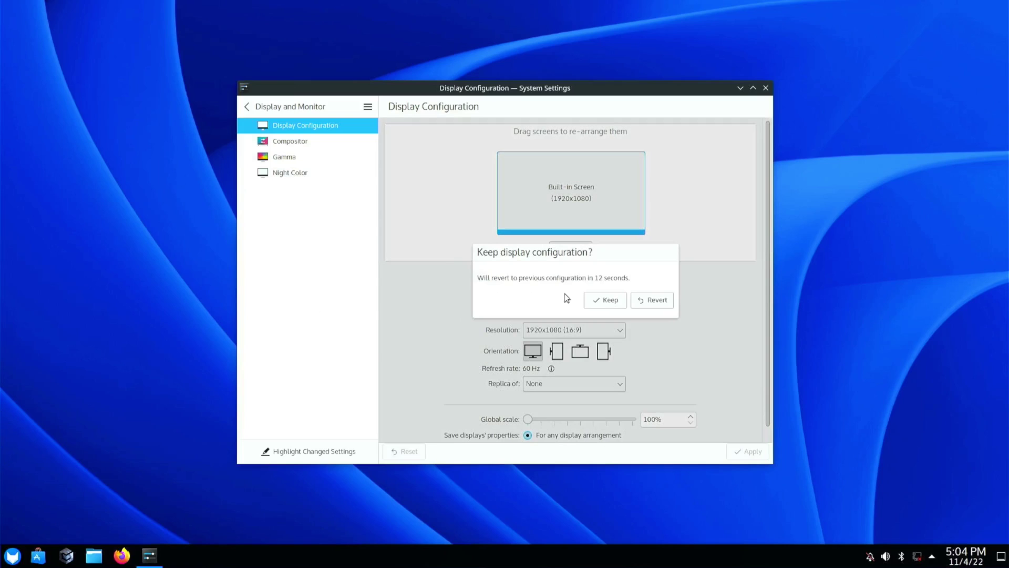
Keep the 1920x1080 display configuration in the confirmation dialog
left_click(592, 302)
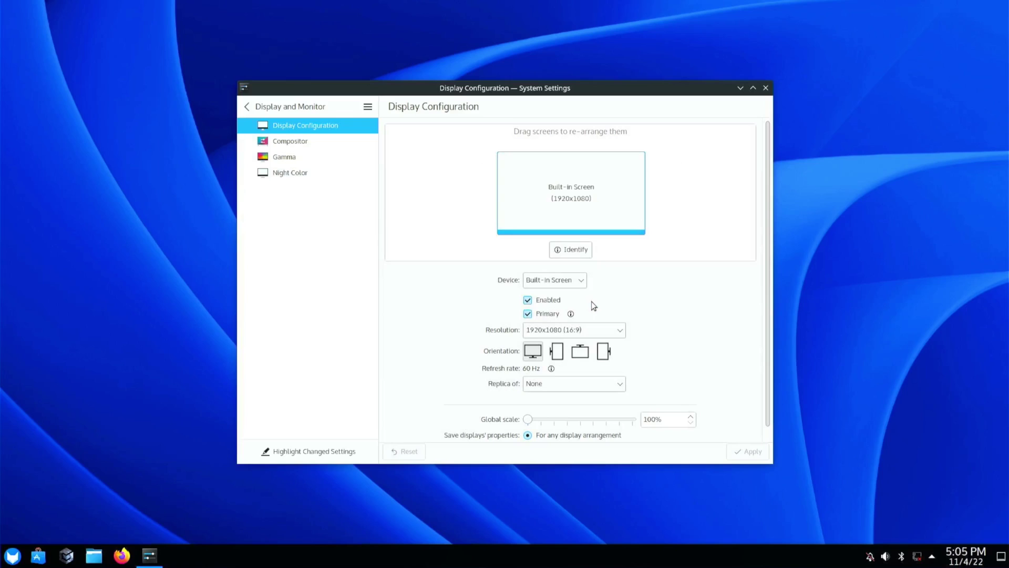
Close System Settings, check the networks list (none available), and open the Application Launcher
left_click(765, 88)
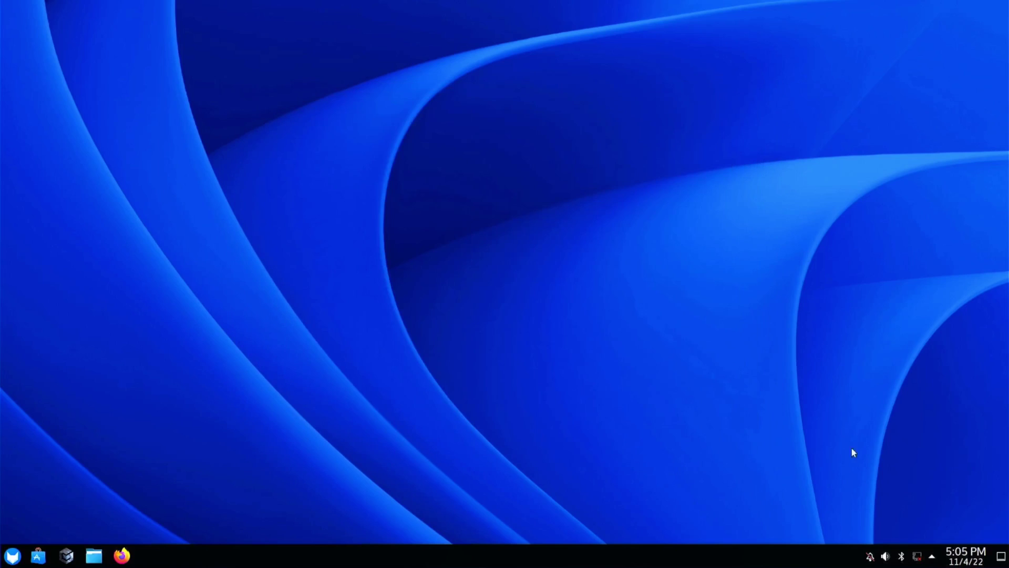
left_click(917, 556)
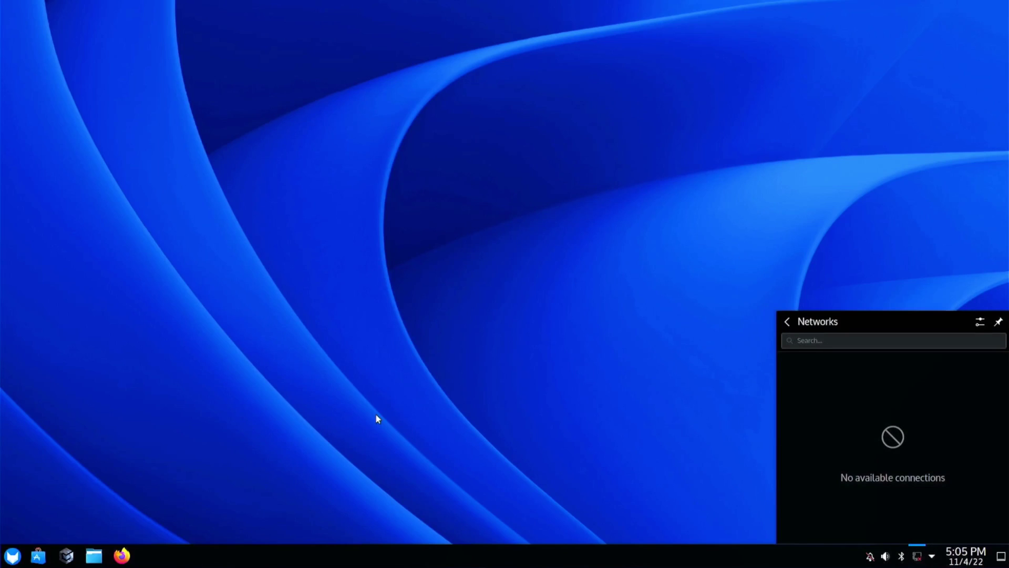
left_click(376, 416)
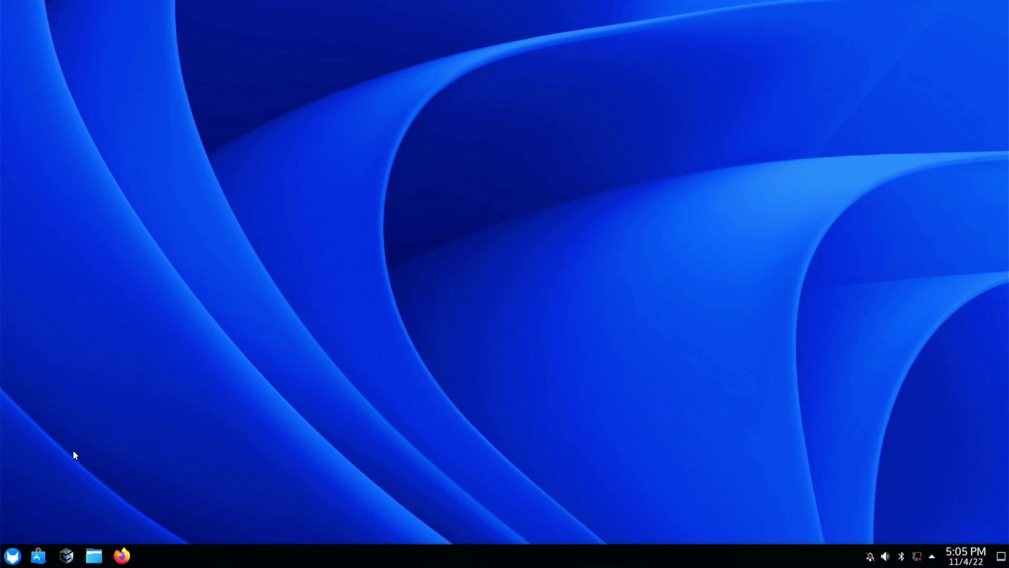
left_click(13, 556)
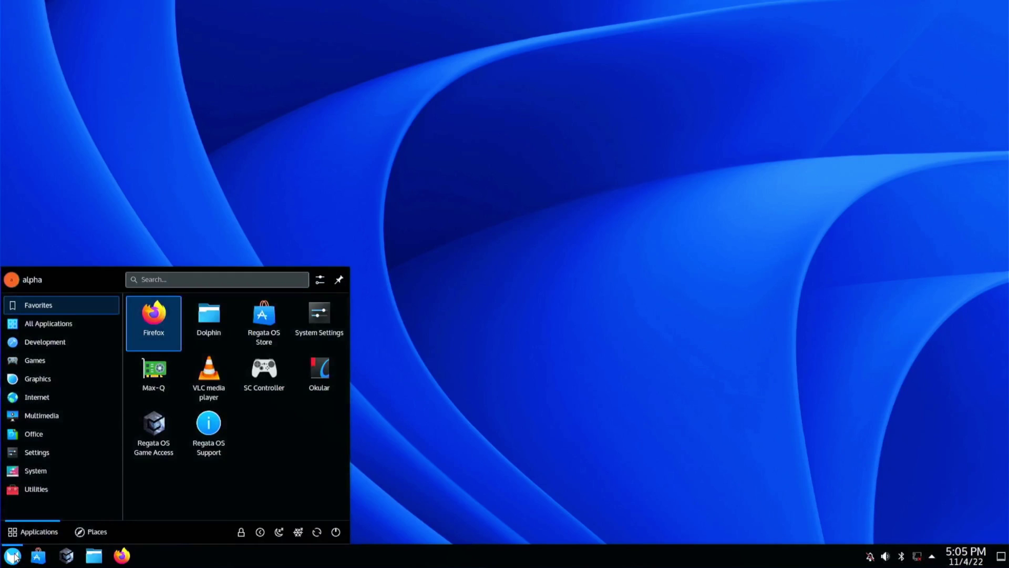
Open Regata OS Game Access from Favorites to view its launchers (Battle.net, GOG Galaxy, Epic Games Store), then close it
left_click(141, 456)
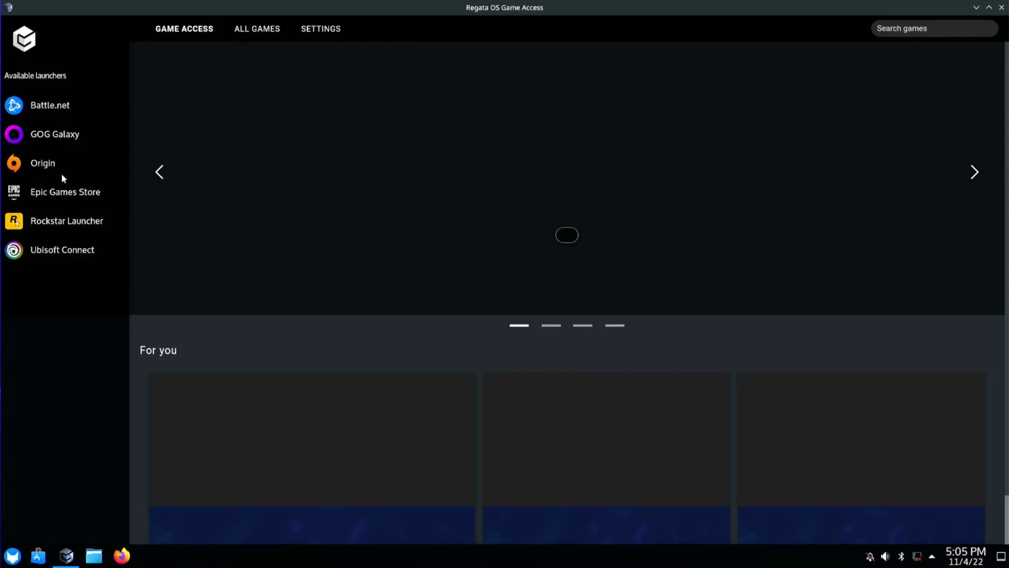
left_click(1001, 7)
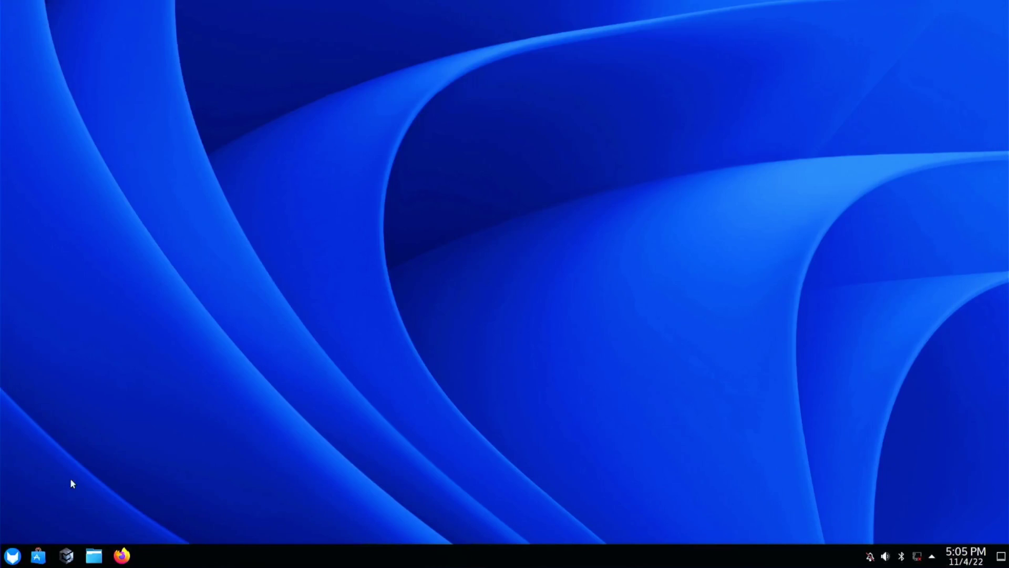
Find PulseAudio Volume Control Qt in the application launcher and start it
left_click(13, 554)
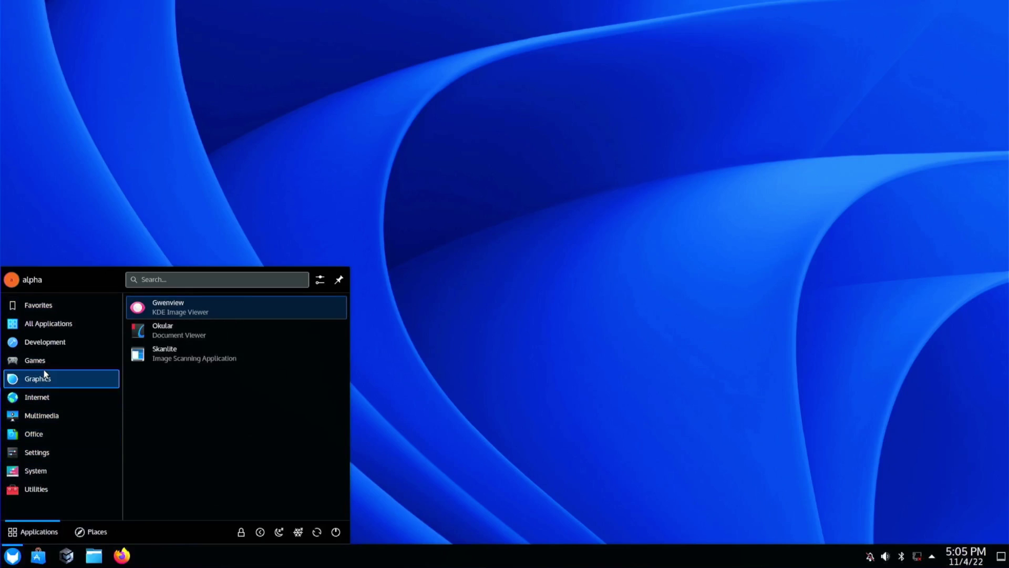
mouse_move(35, 361)
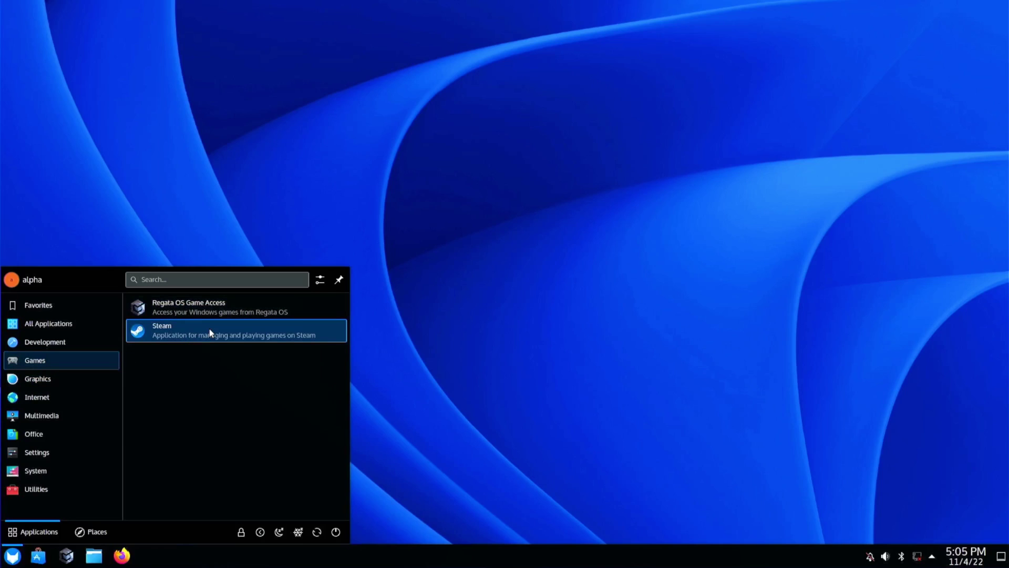
left_click(206, 283)
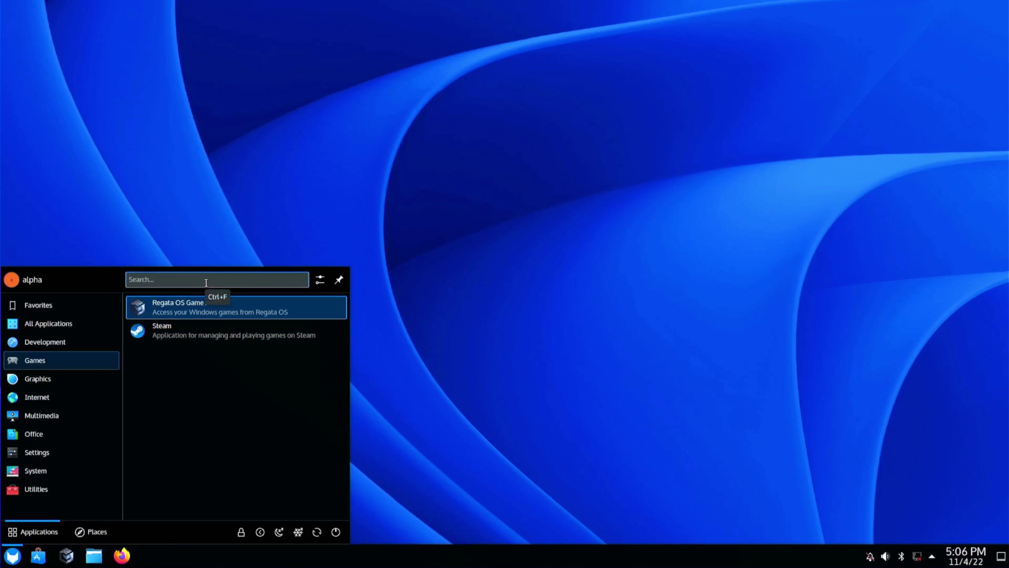
type("lu")
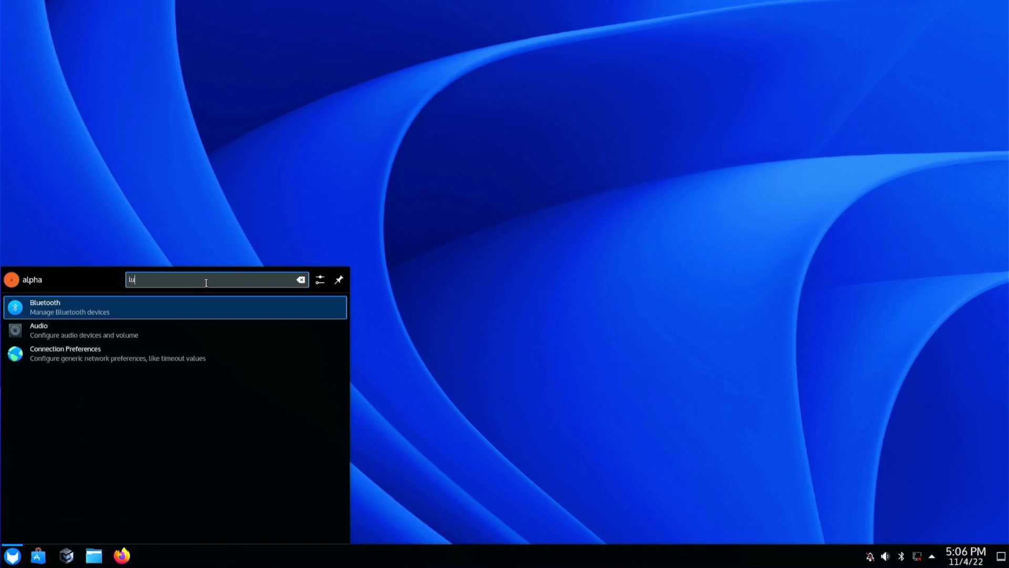
type("t")
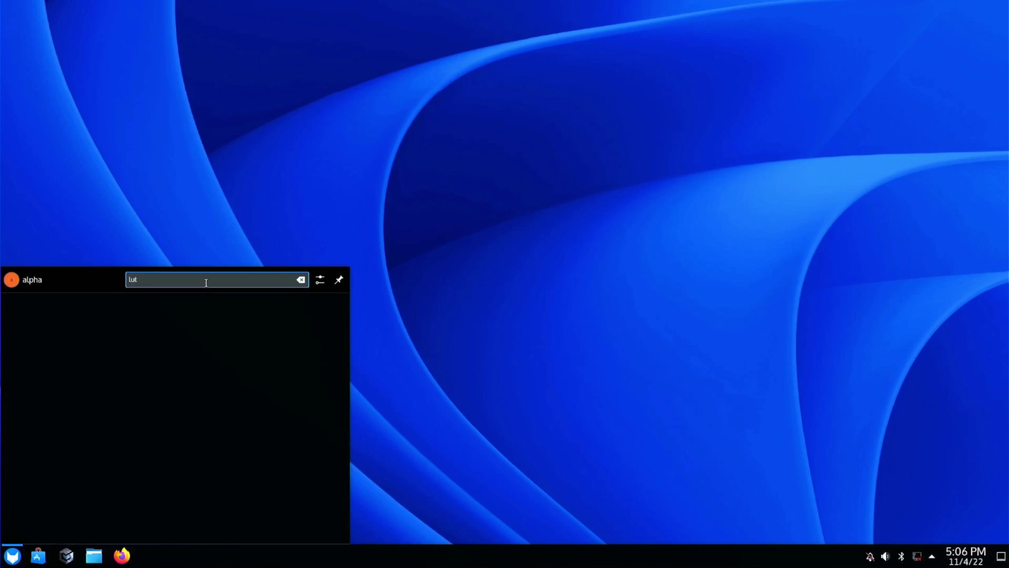
key("BackSpace")
key("BackSpace")
key("BackSpace")
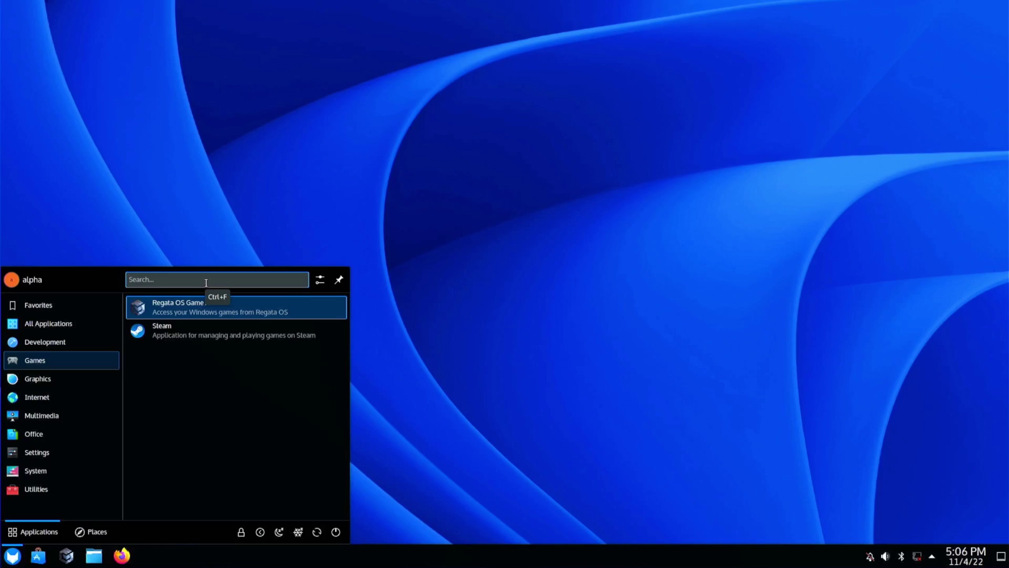
left_click(206, 283)
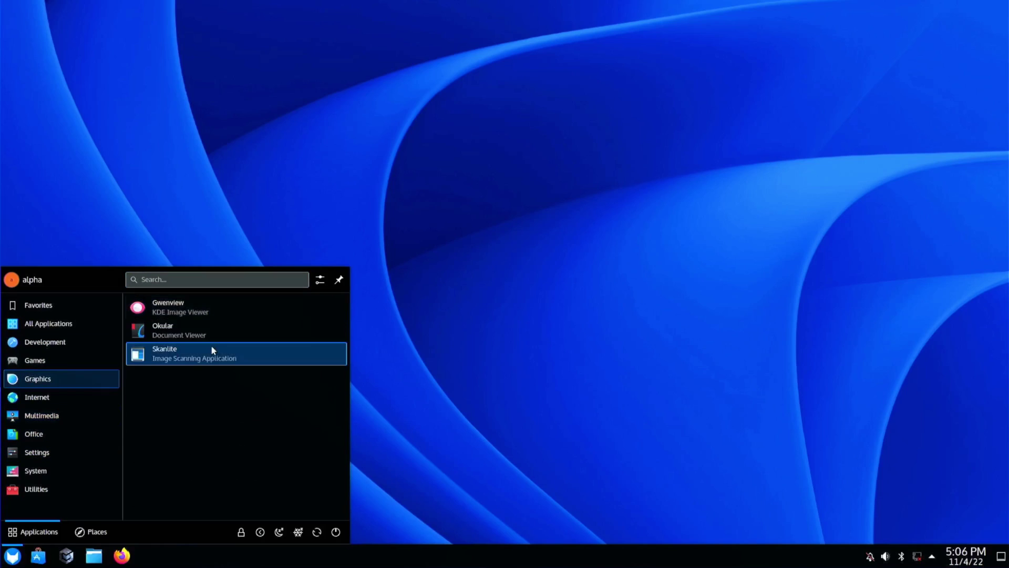
mouse_move(61, 415)
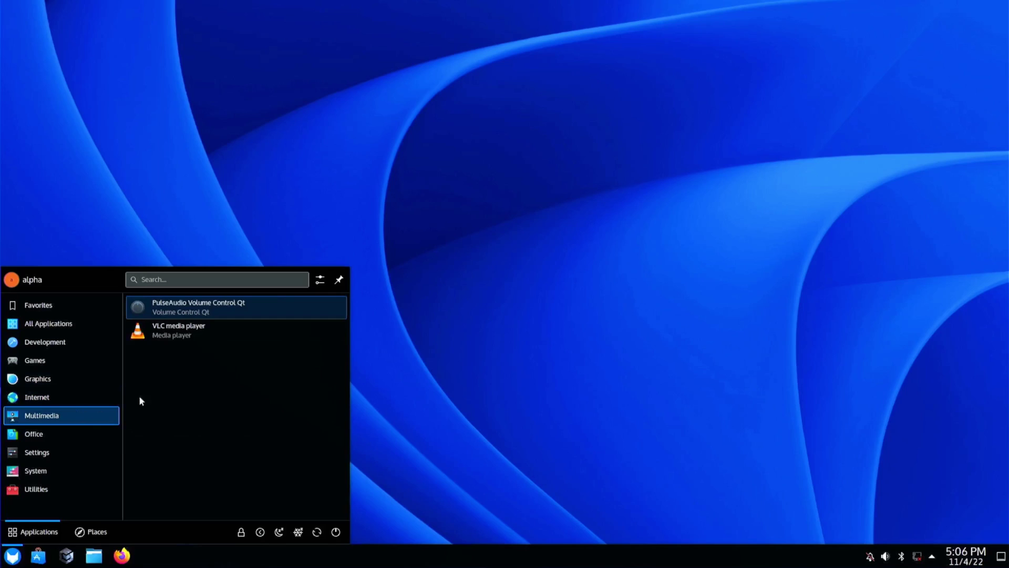
left_click(263, 315)
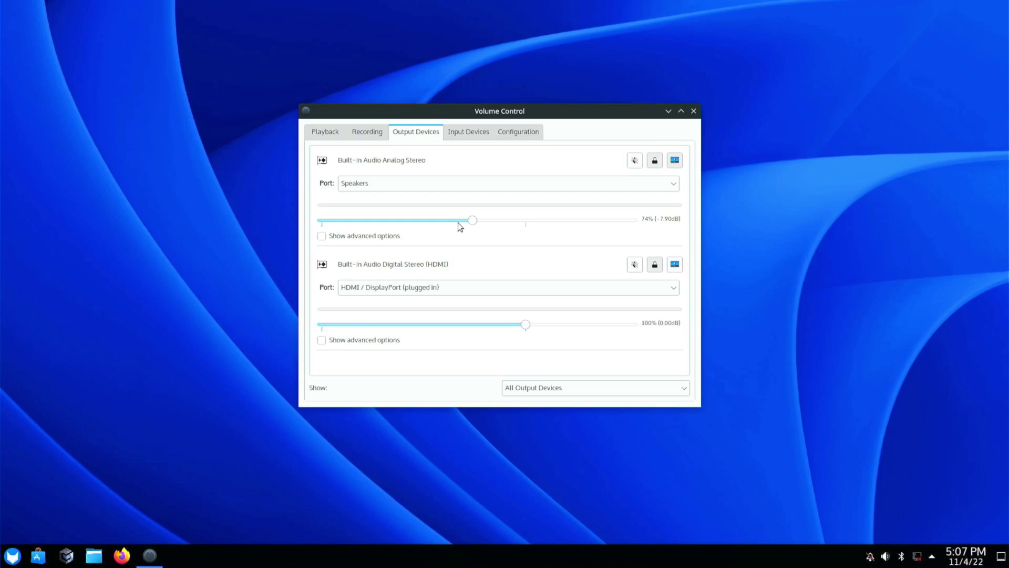
Close PulseAudio Volume Control after reviewing the analog speaker and HDMI outputs
left_click(693, 111)
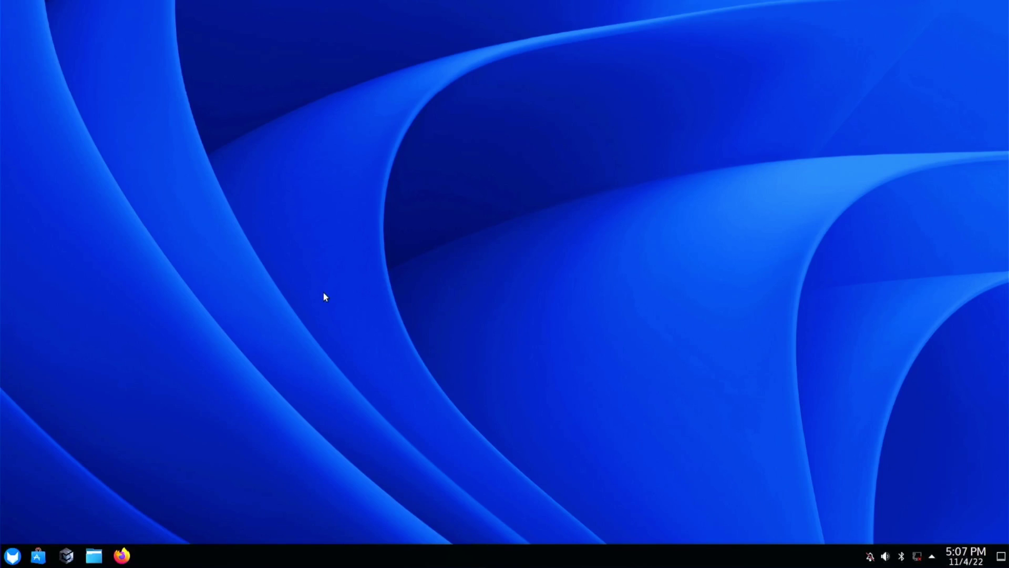
Launch System Settings from the application launcher's Settings category
left_click(13, 556)
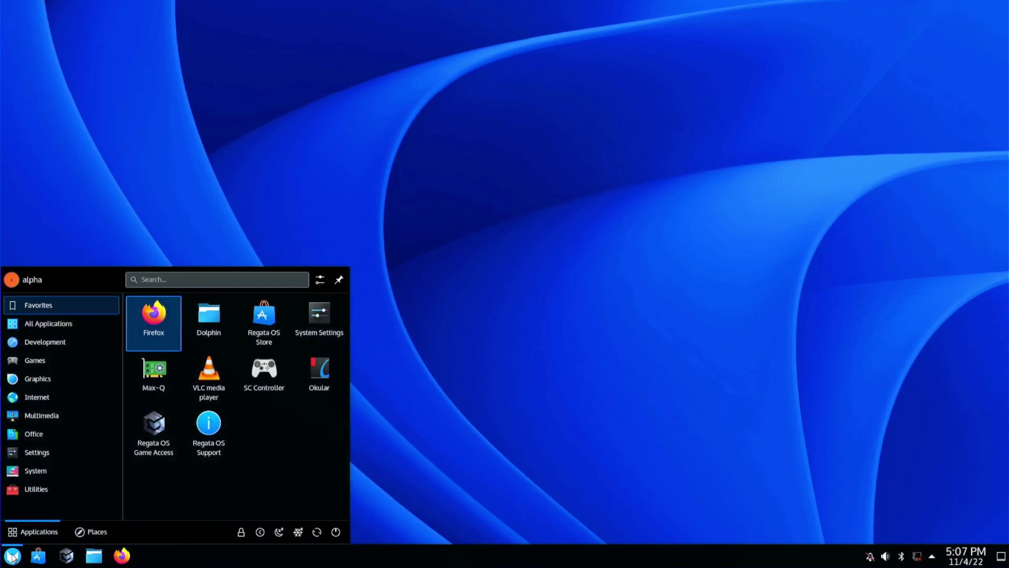
left_click(39, 494)
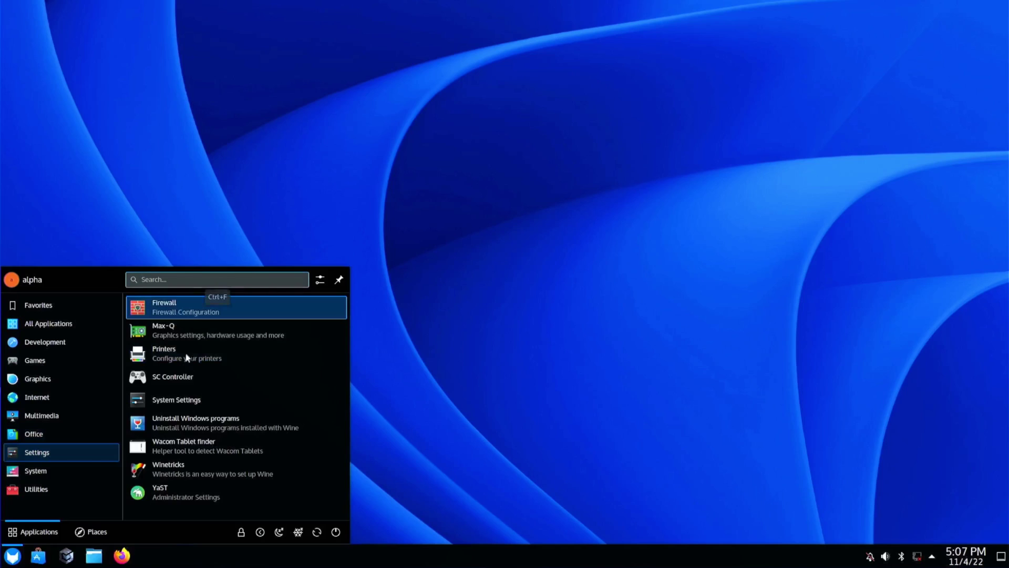
left_click(171, 395)
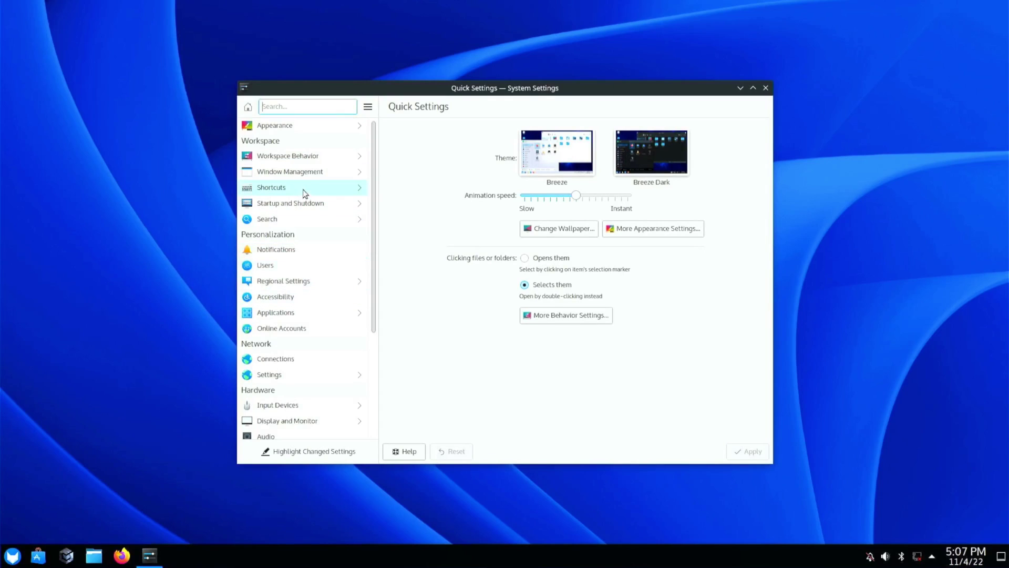
Look through the Window Management and Display and Monitor pages, then search settings for 'wall' and clear it
left_click(314, 178)
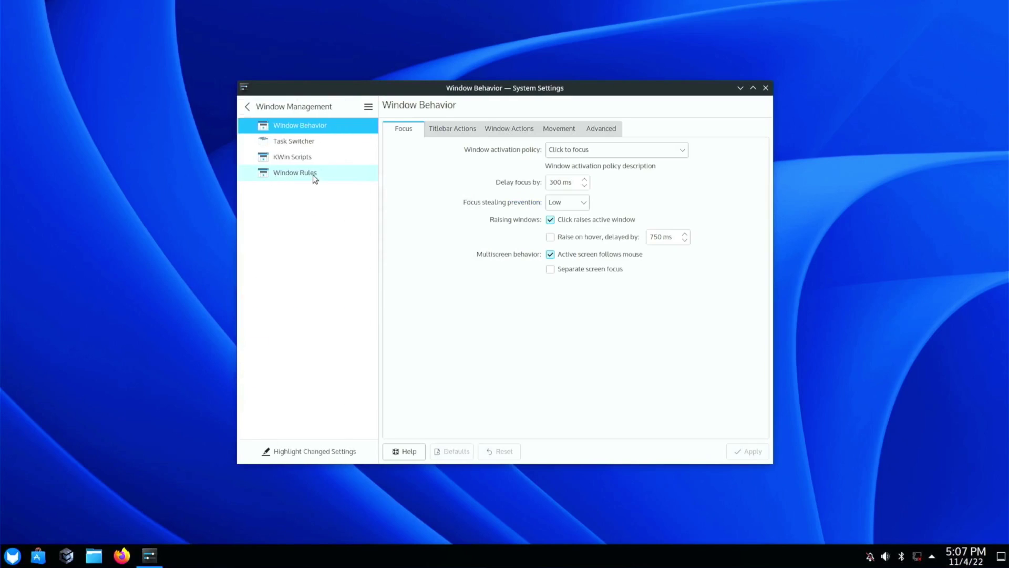
left_click(247, 106)
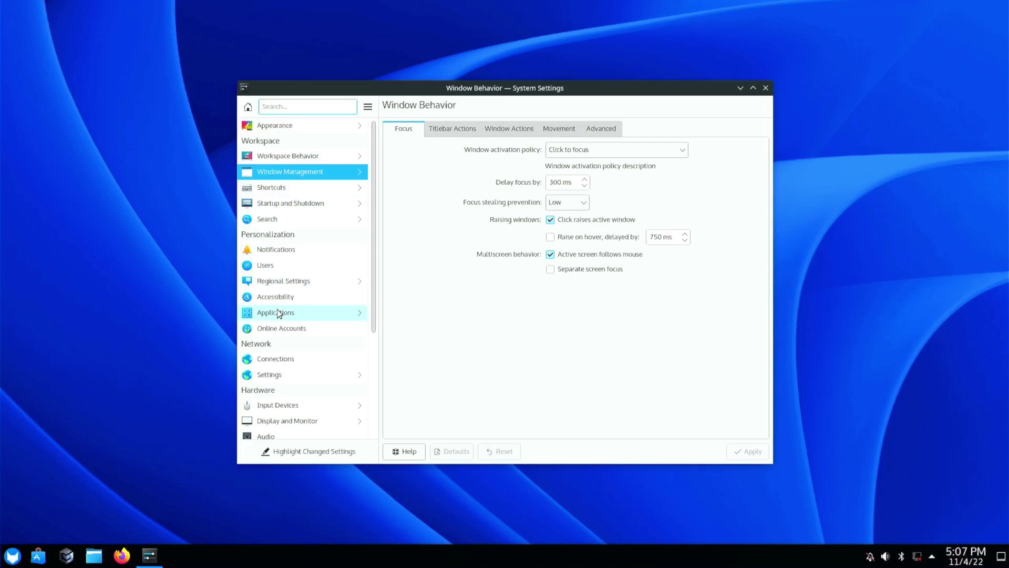
left_click(288, 420)
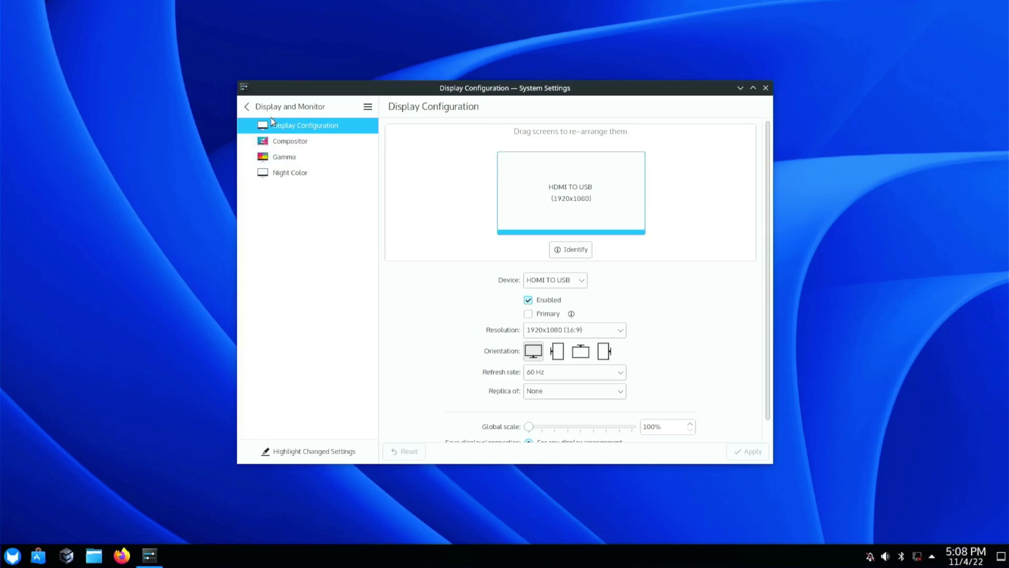
left_click(247, 107)
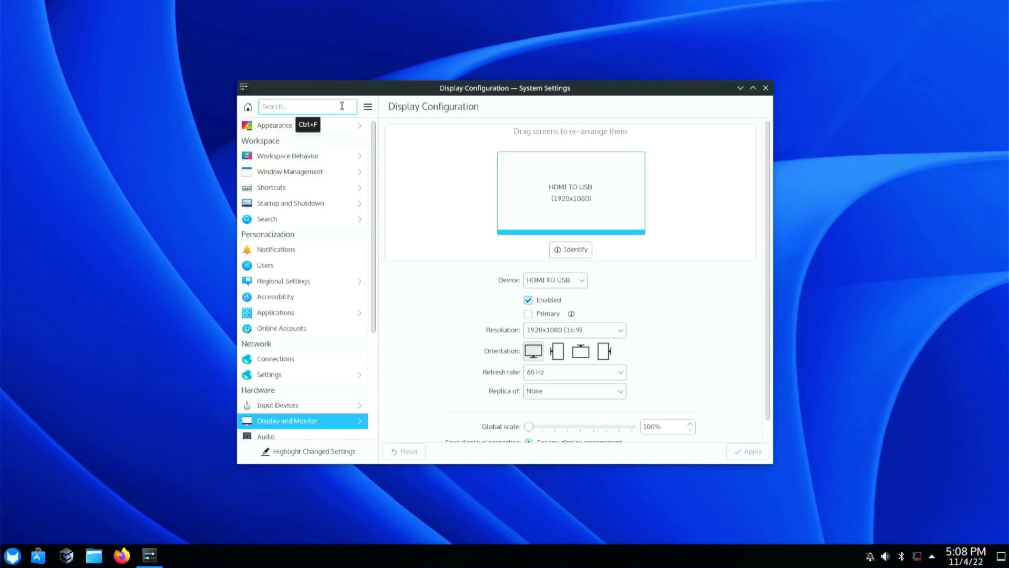
type("wall")
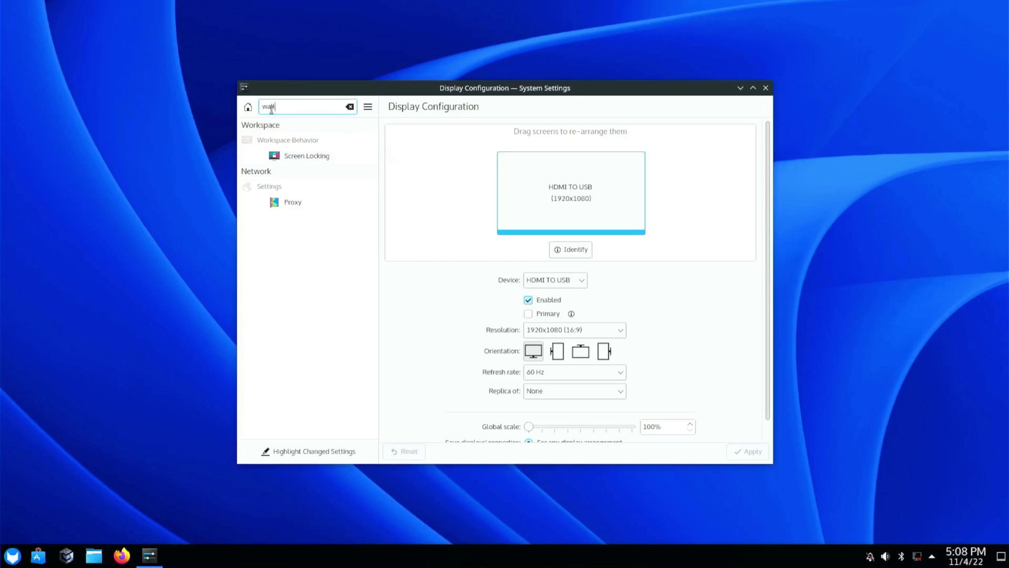
left_click(349, 107)
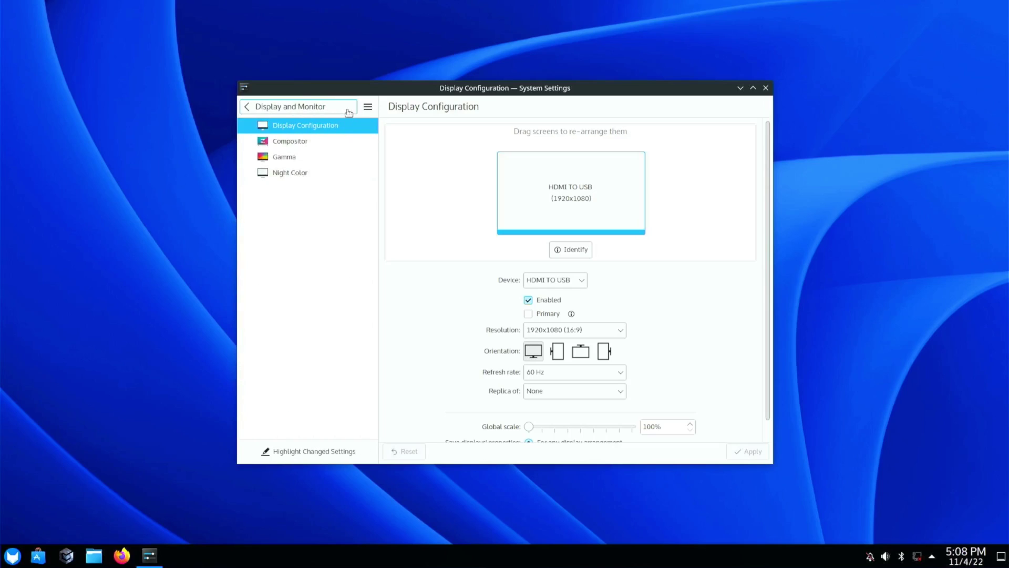
Close the System Settings window
left_click(765, 88)
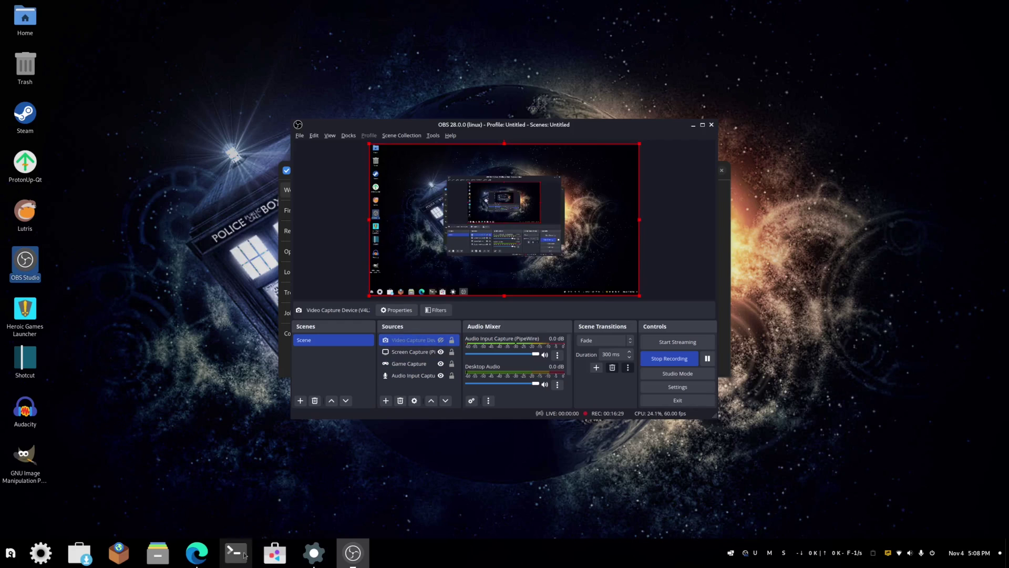
In Edge, revise the 'windows 11 compatibility list' Google query to 'windows 11 wall'
mouse_move(197, 553)
left_click(254, 459)
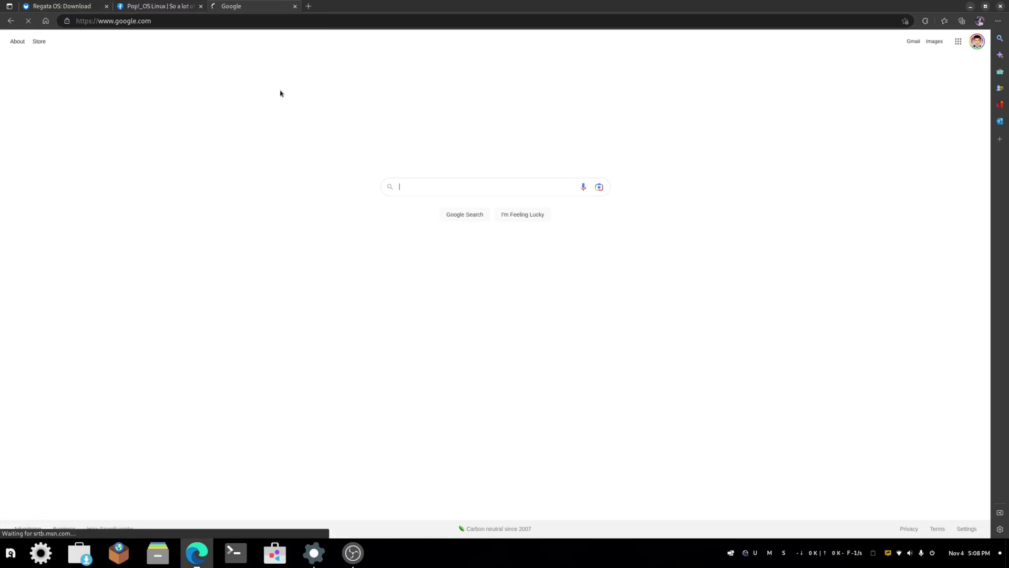
left_click(440, 189)
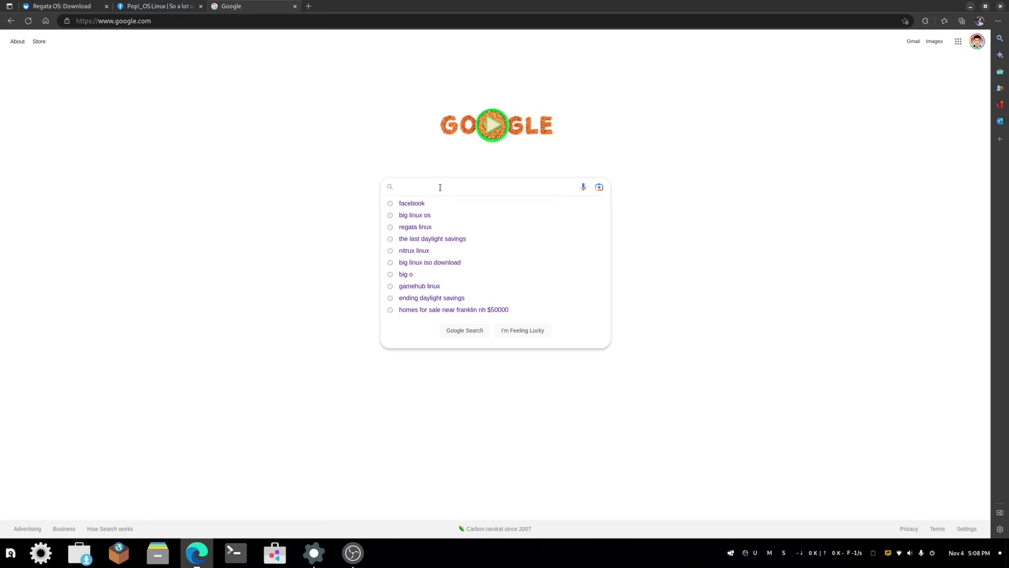
type("win")
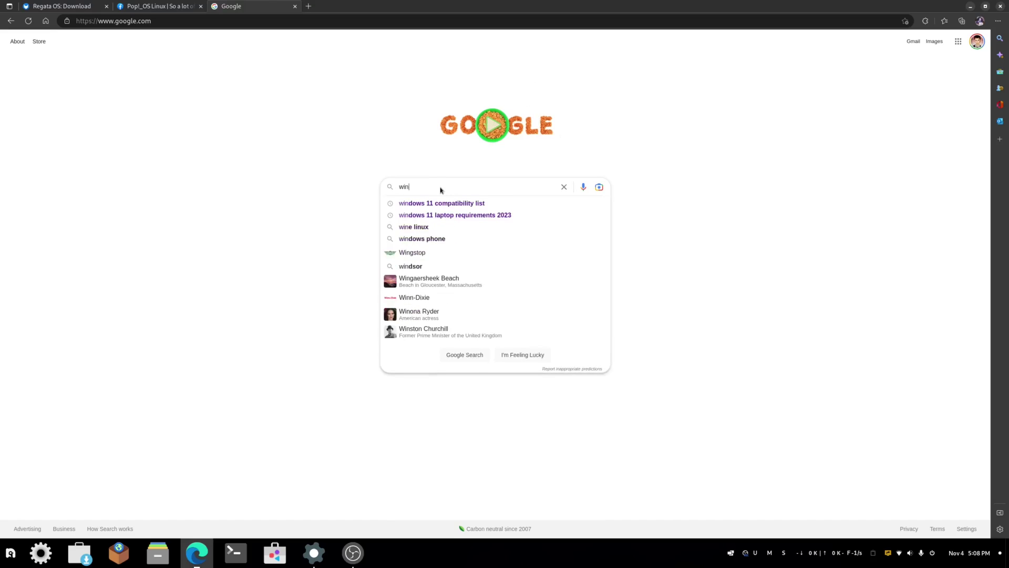
type("dows 11 compatibility l")
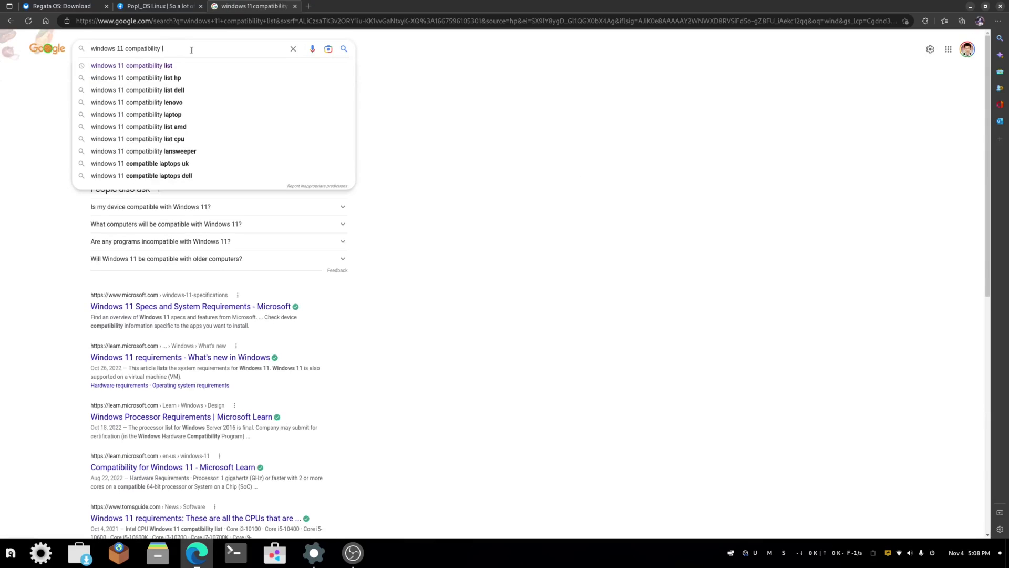
key("BackSpace")
key("BackSpace")
key("BackSpace")
key("BackSpace")
key("BackSpace")
key("BackSpace")
key("BackSpace")
key("BackSpace")
key("BackSpace")
key("BackSpace")
key("BackSpace")
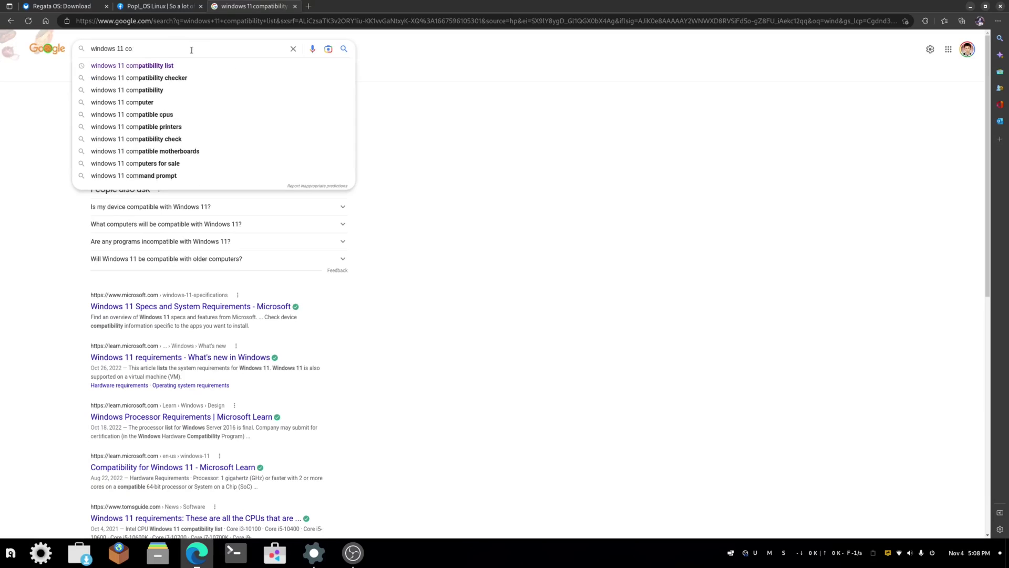
key("BackSpace")
key("BackSpace")
type("w")
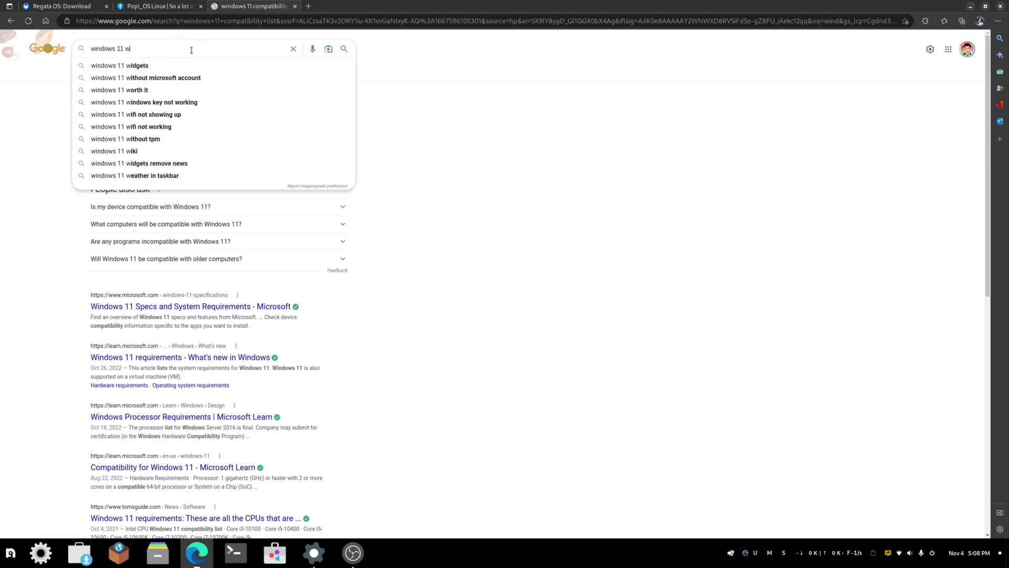
type("all")
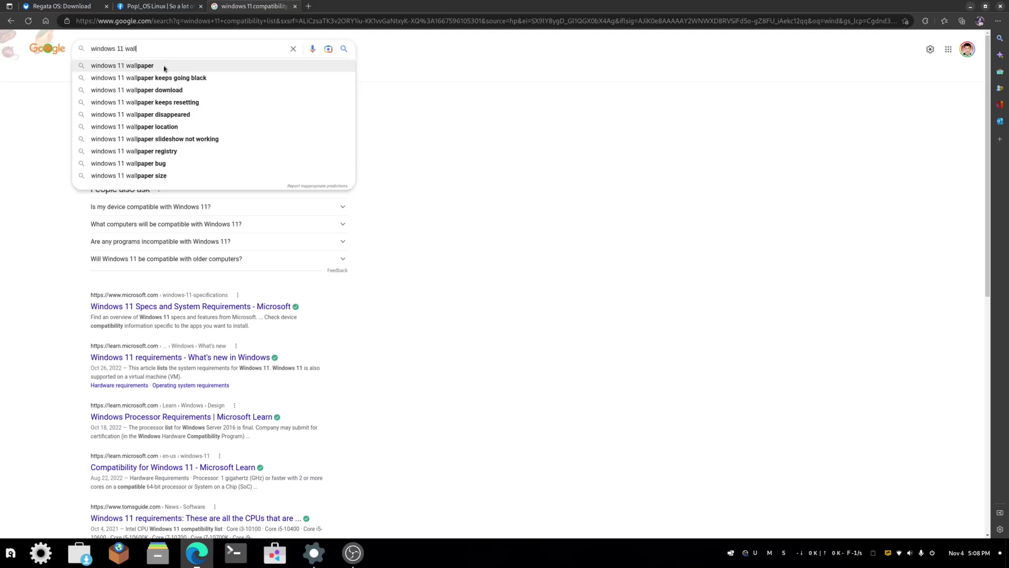
Choose the 'windows 11 wallpaper' search suggestion
left_click(165, 65)
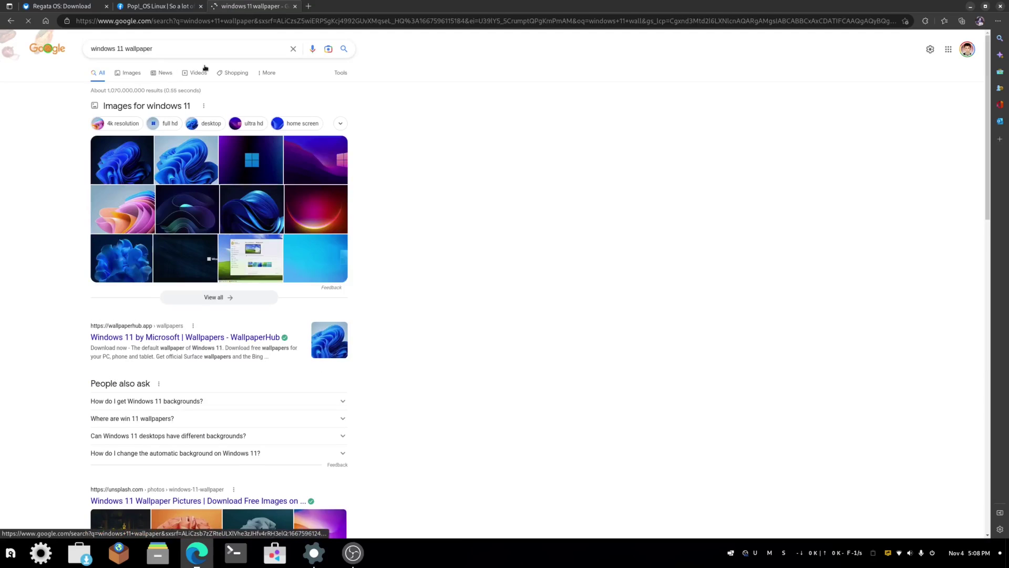